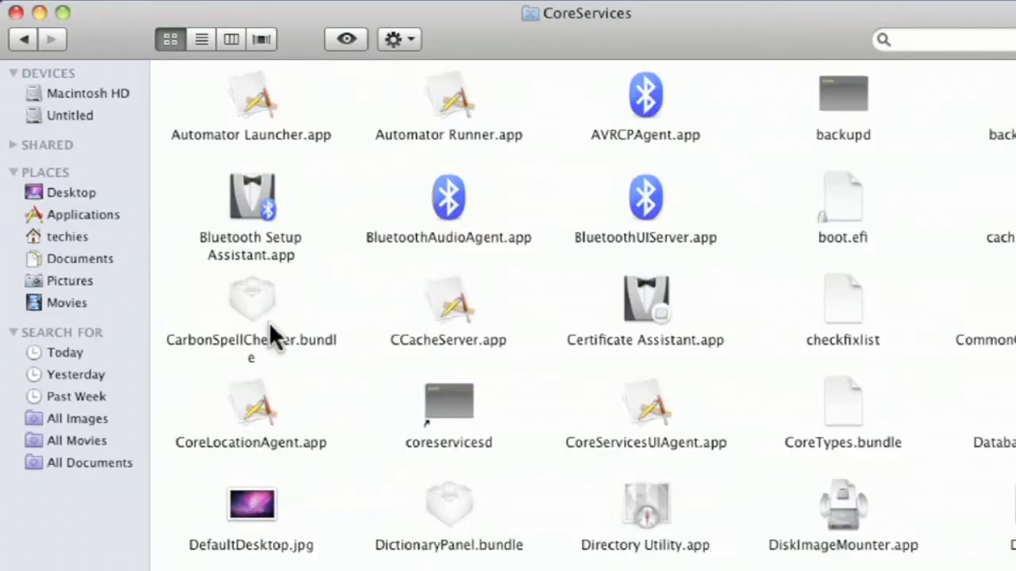
Step: Preview DefaultDesktop.jpg from the CoreServices folder with Quick Look and close the preview
click(259, 500)
key(space)
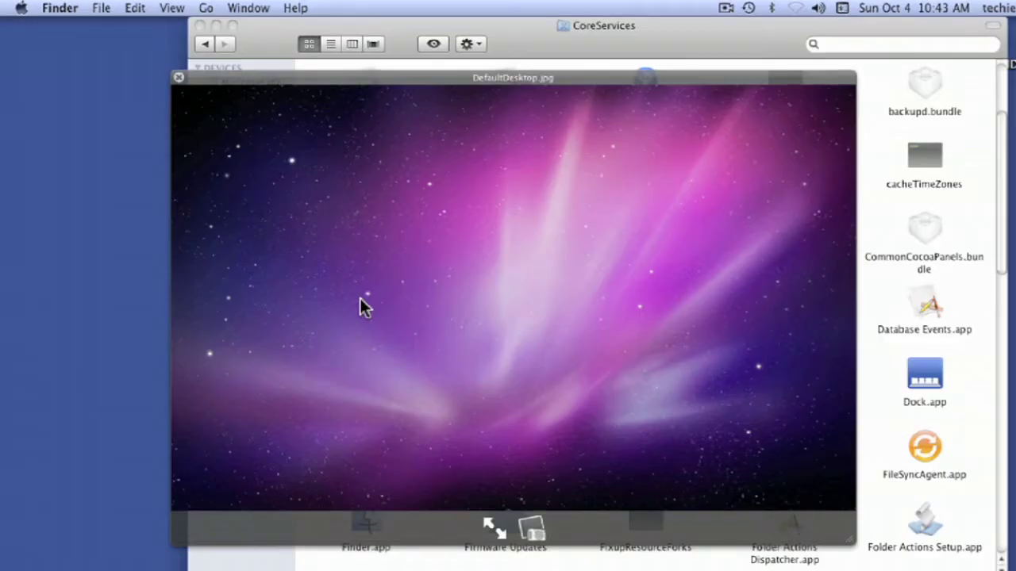
click(178, 78)
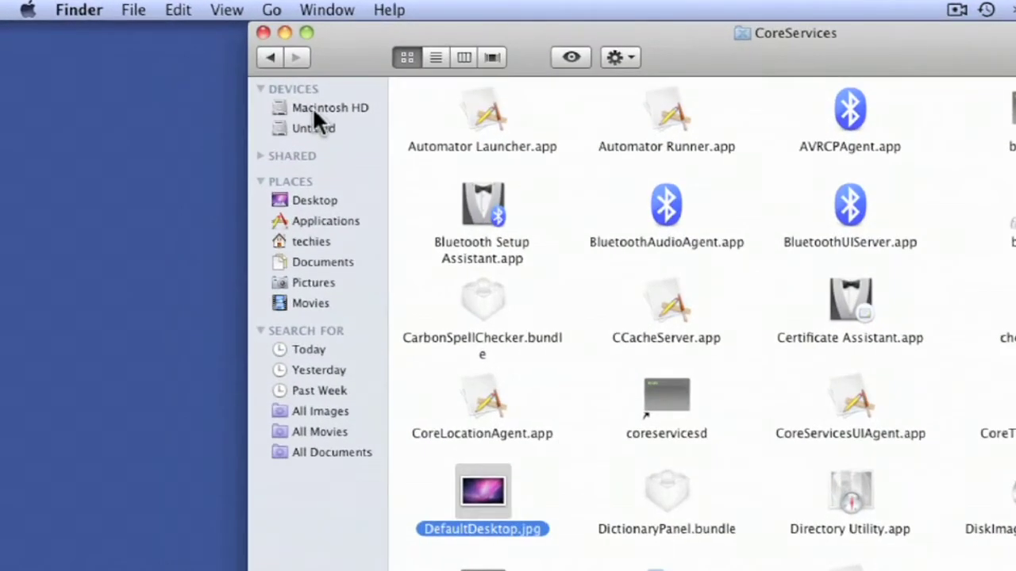
Step: Customize the Finder toolbar by moving Quick Look beside the View buttons and adding the Get Info and Path items
drag(702, 47, 650, 14)
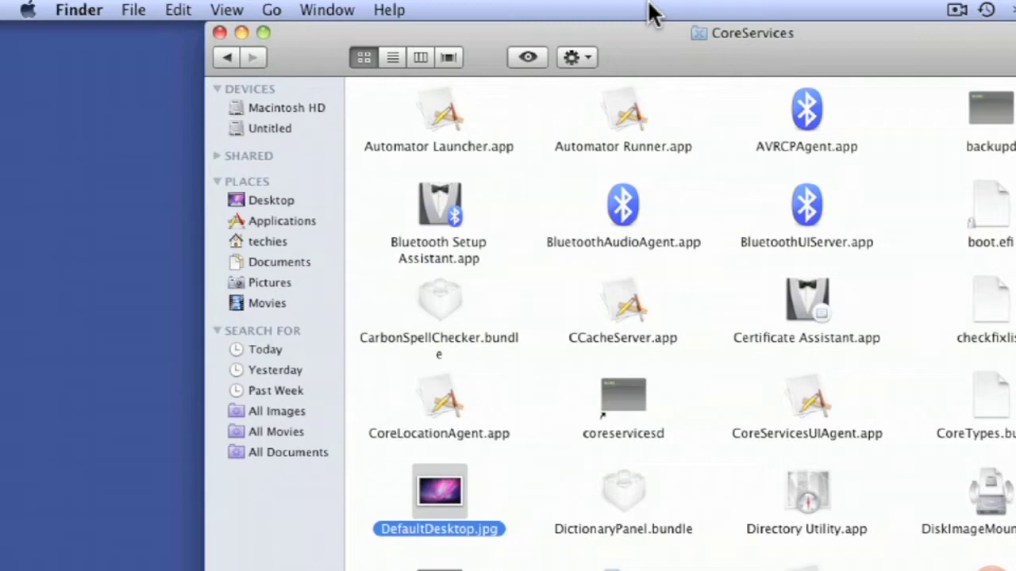
mouse_move(765, 57)
mouse_down()
mouse_move(838, 54)
mouse_move(780, 32)
mouse_move(780, 44)
mouse_up()
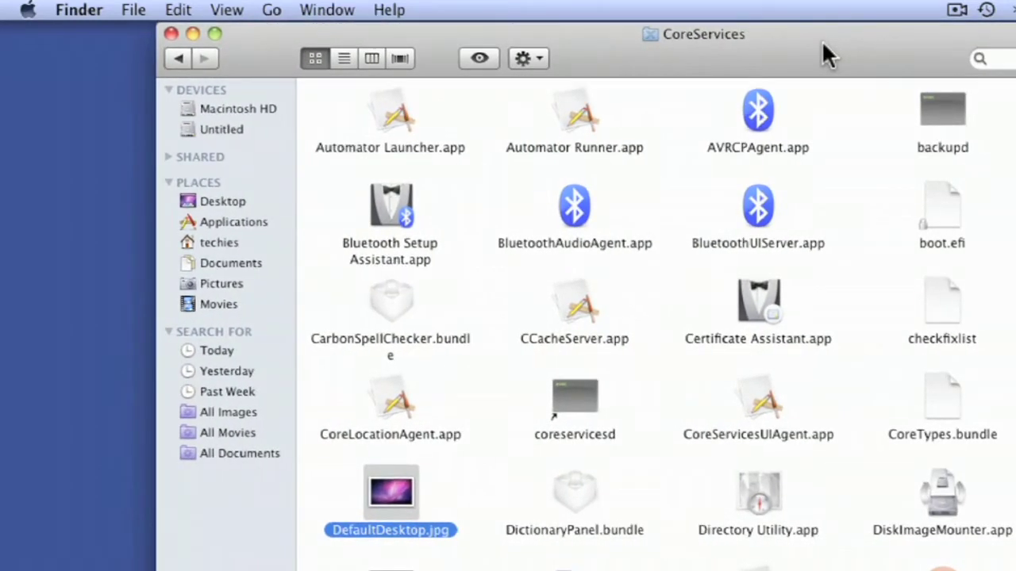
click(231, 9)
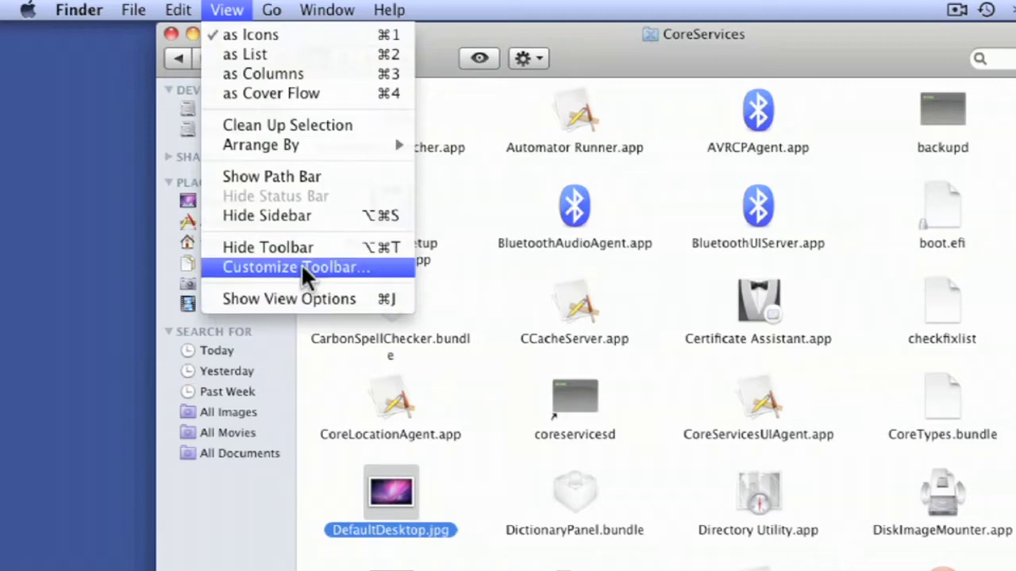
click(277, 267)
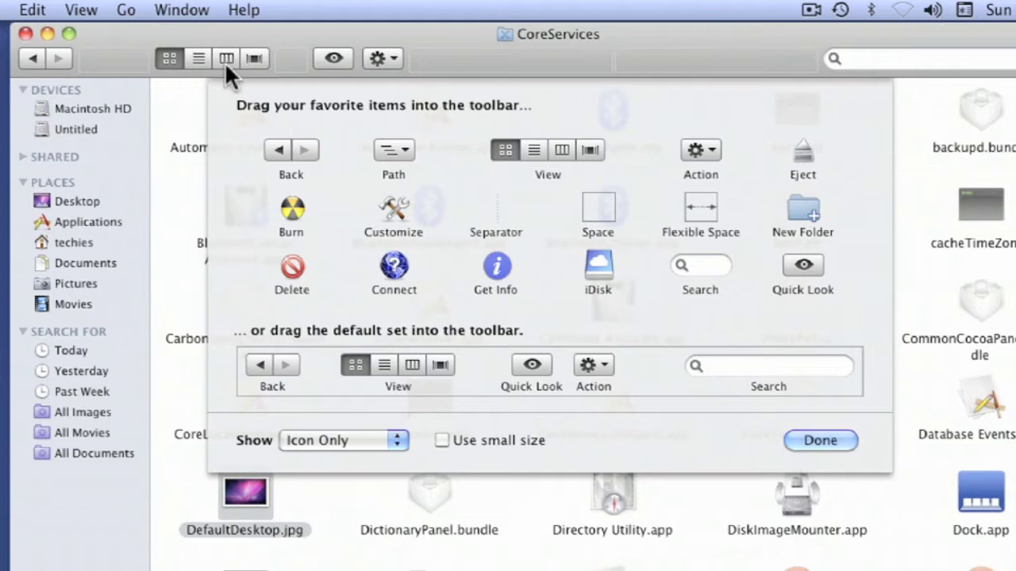
drag(334, 56, 278, 60)
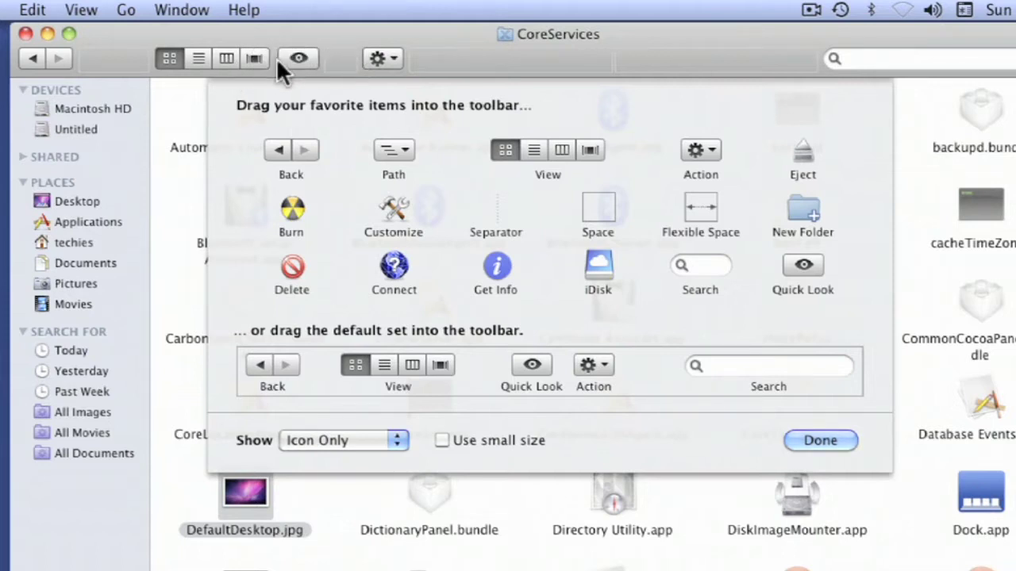
mouse_move(379, 58)
mouse_down()
mouse_move(361, 54)
mouse_move(382, 58)
mouse_up()
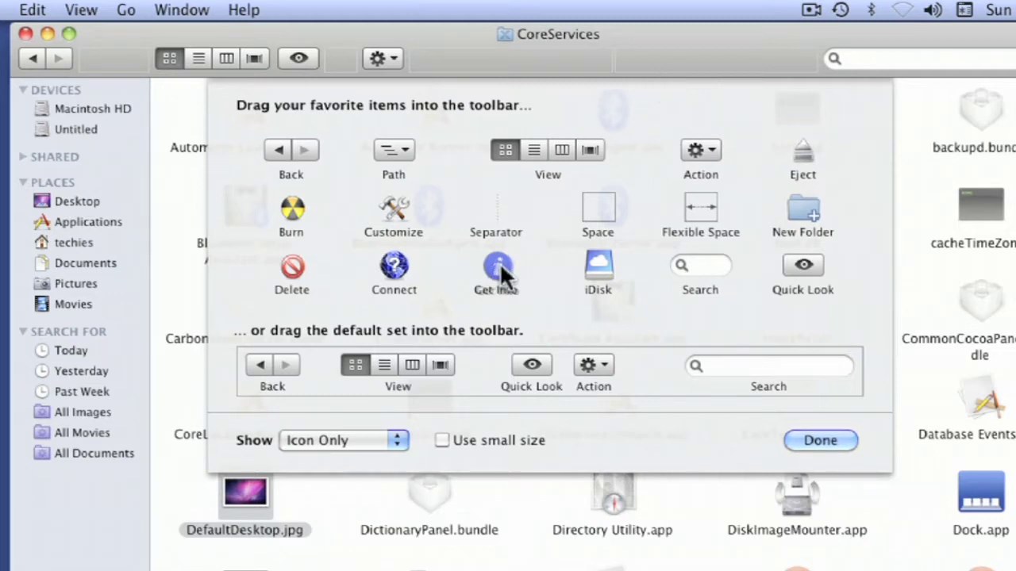
drag(495, 268, 615, 64)
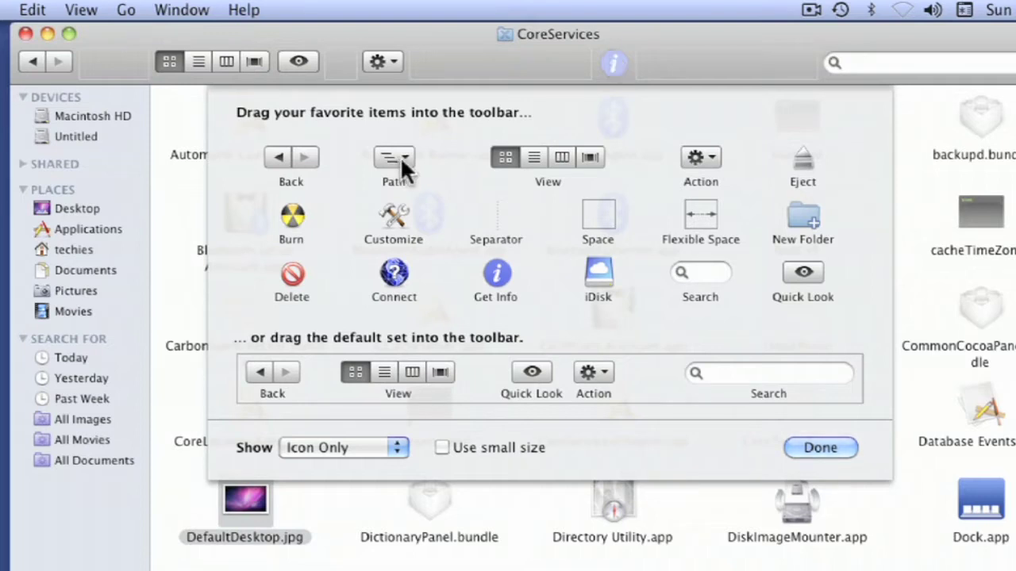
drag(403, 156, 641, 63)
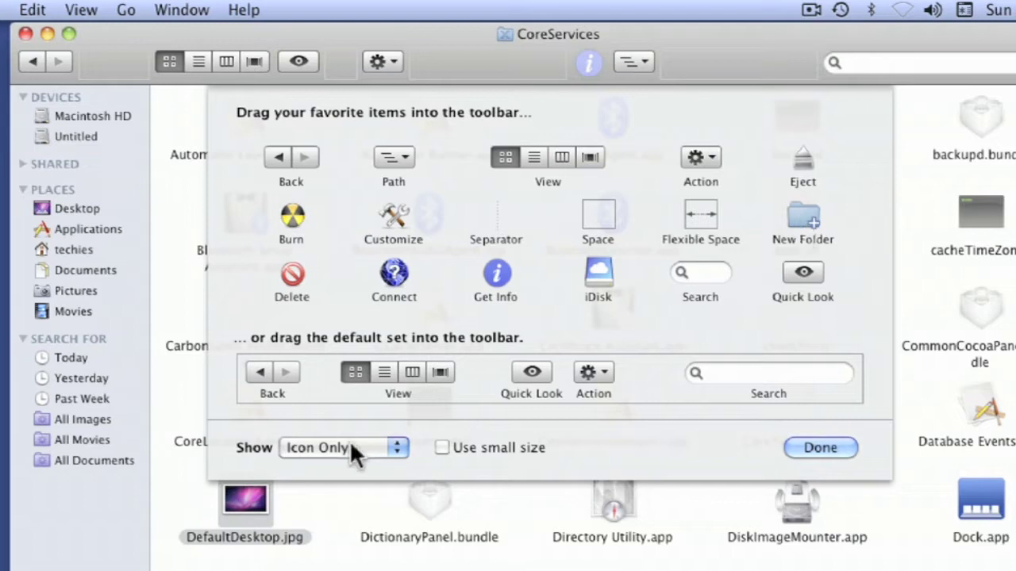
Step: Show the toolbar items as Icon and Text at regular size and finish customizing
click(395, 448)
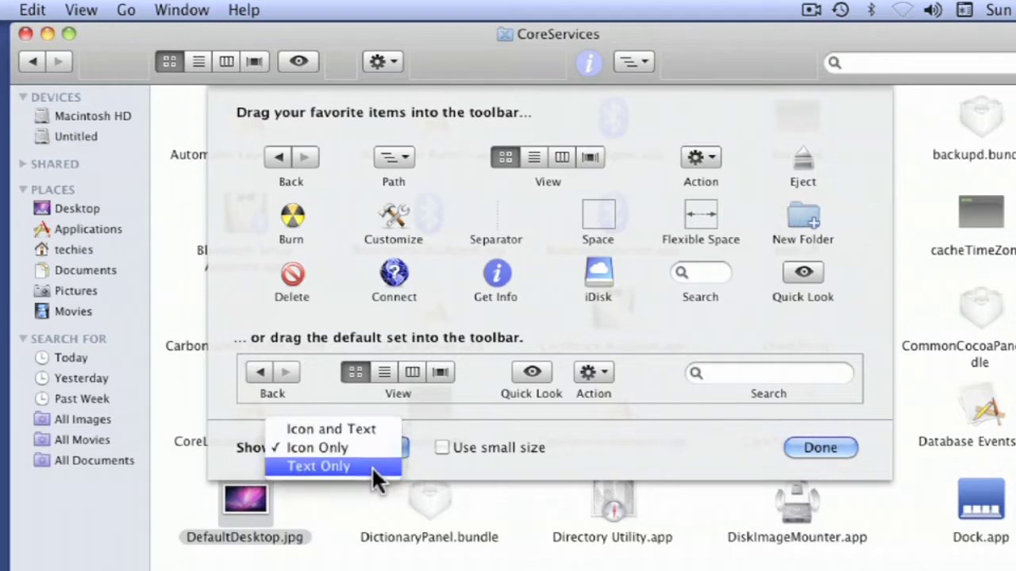
click(375, 428)
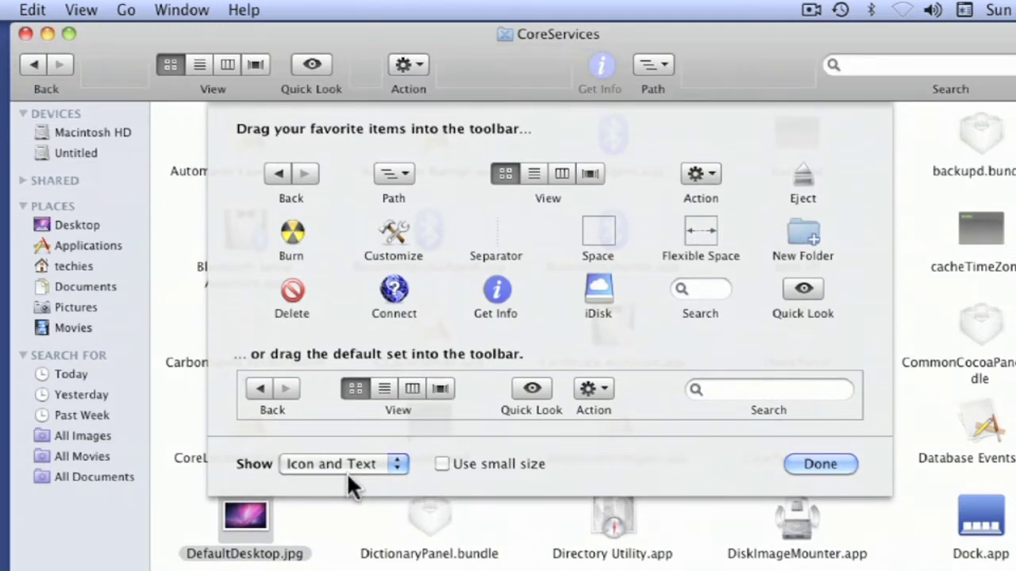
click(441, 463)
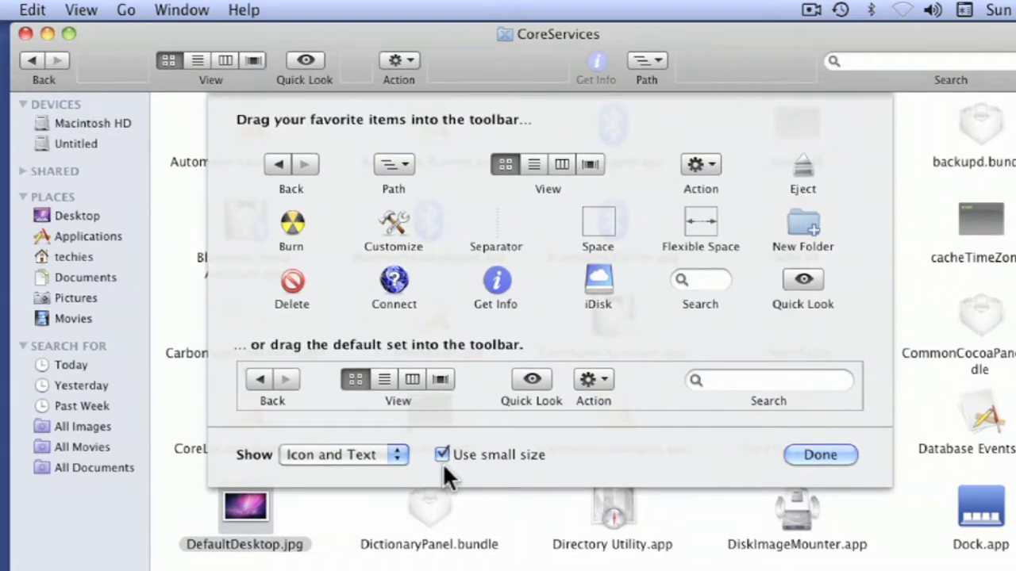
click(442, 453)
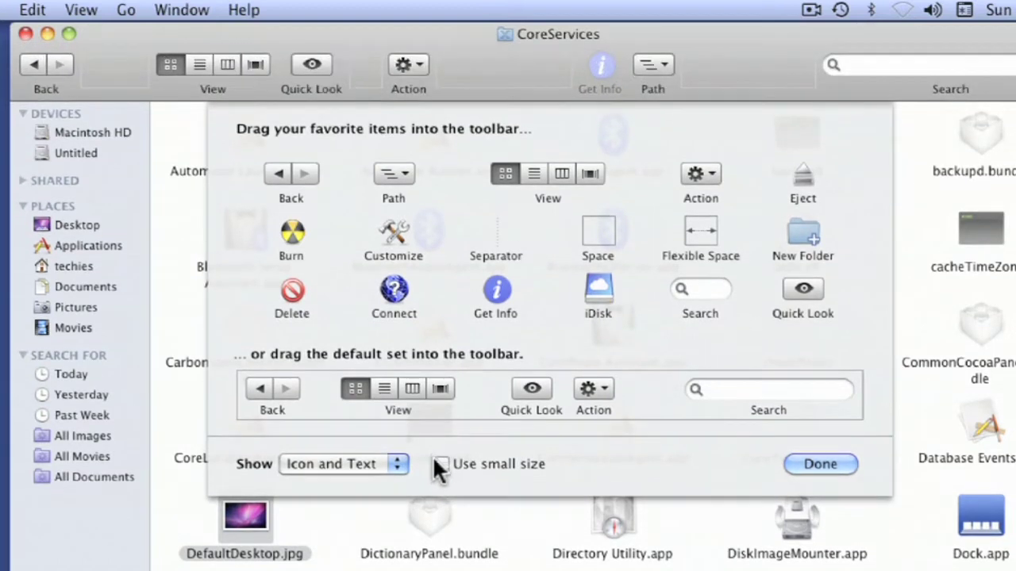
click(821, 467)
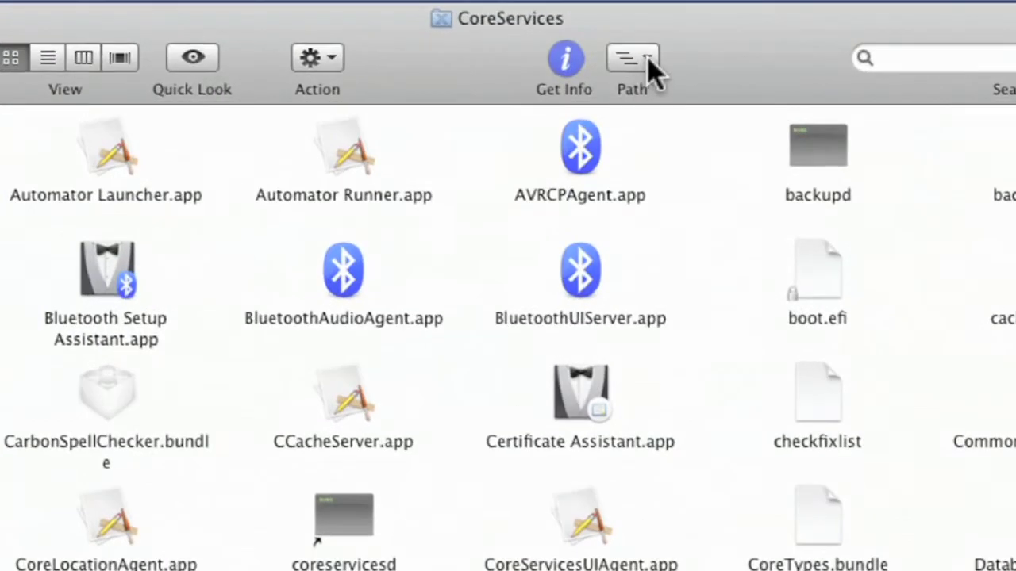
Step: Look through the parent folders of CoreServices with the Path item
click(648, 61)
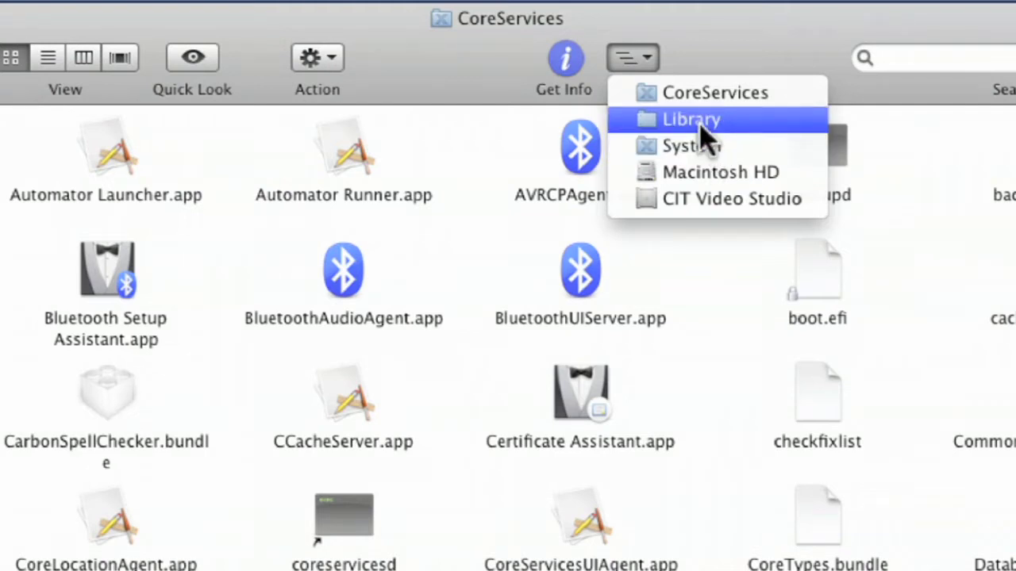
click(779, 76)
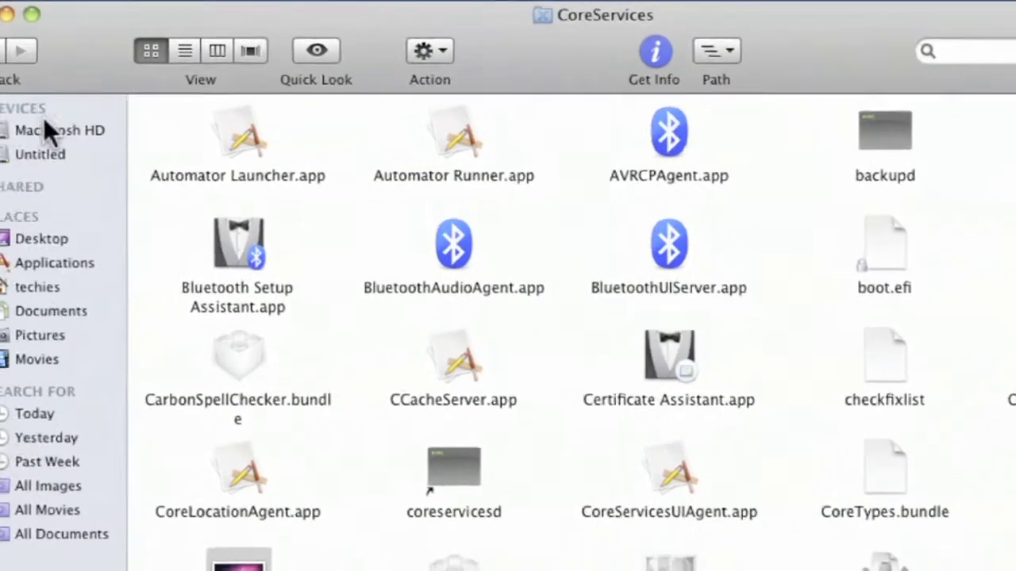
Step: Go from Macintosh HD through System and Library to CoreServices and open DefaultDesktop.jpg in Preview
click(46, 130)
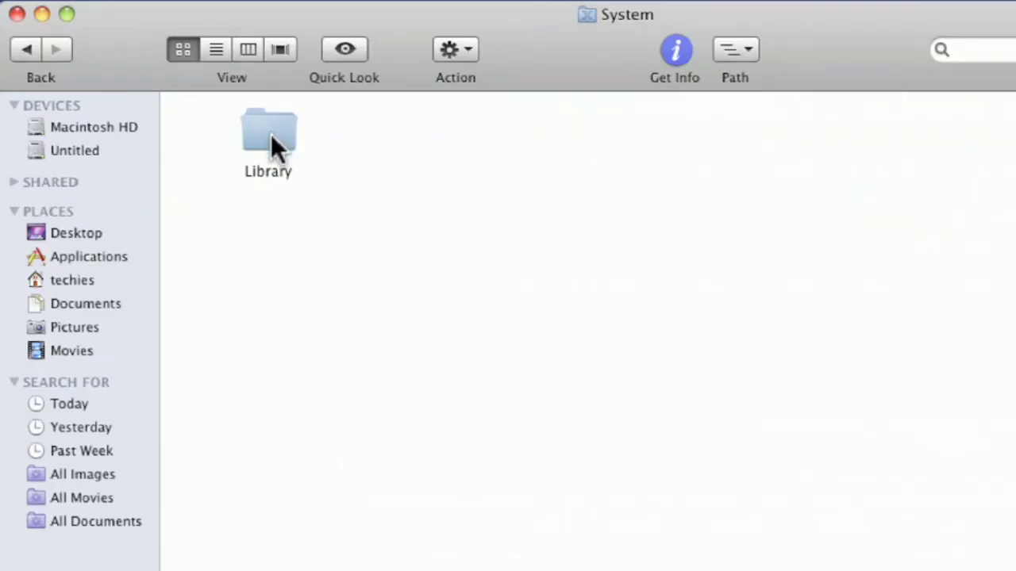
double_click(276, 136)
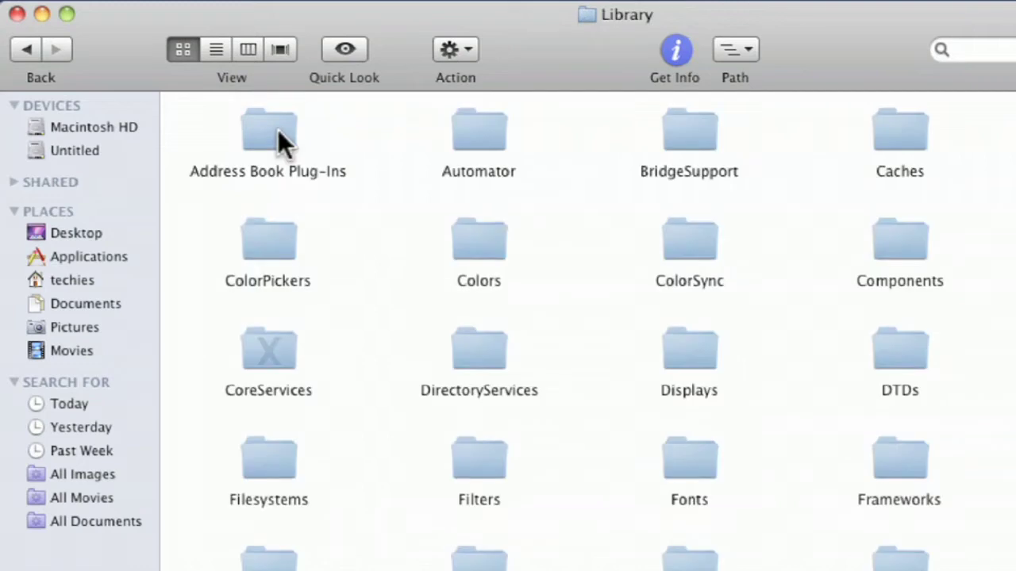
click(268, 355)
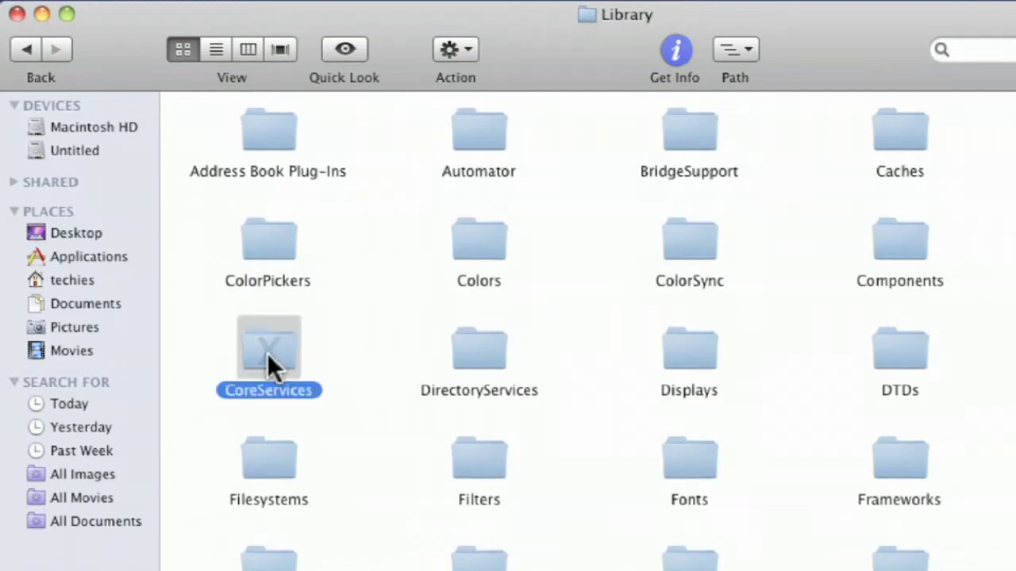
double_click(268, 353)
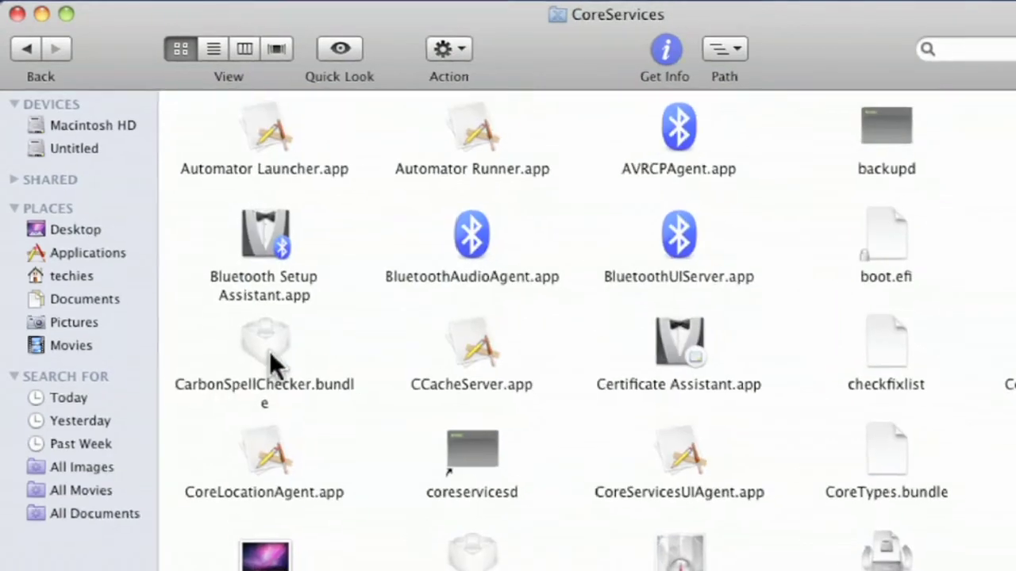
click(269, 560)
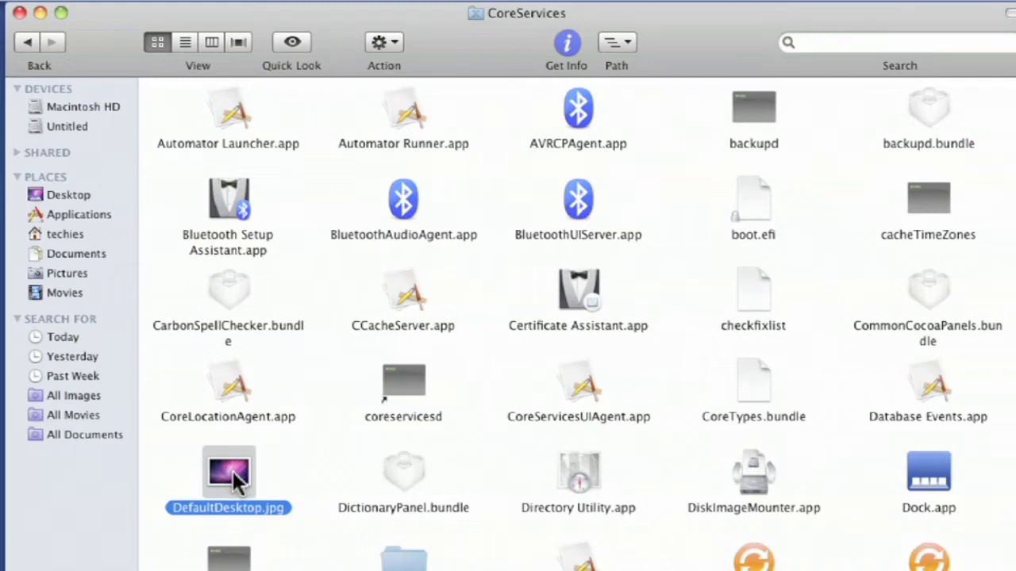
double_click(232, 470)
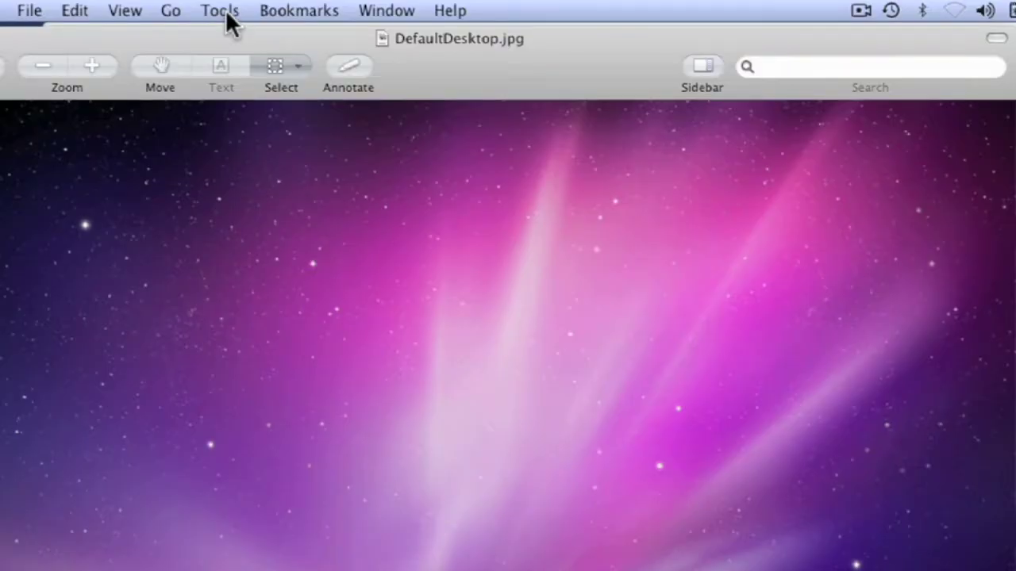
Step: Check the image's dimensions in pixels with Adjust Size, cancel without resizing, and quit Preview
click(227, 13)
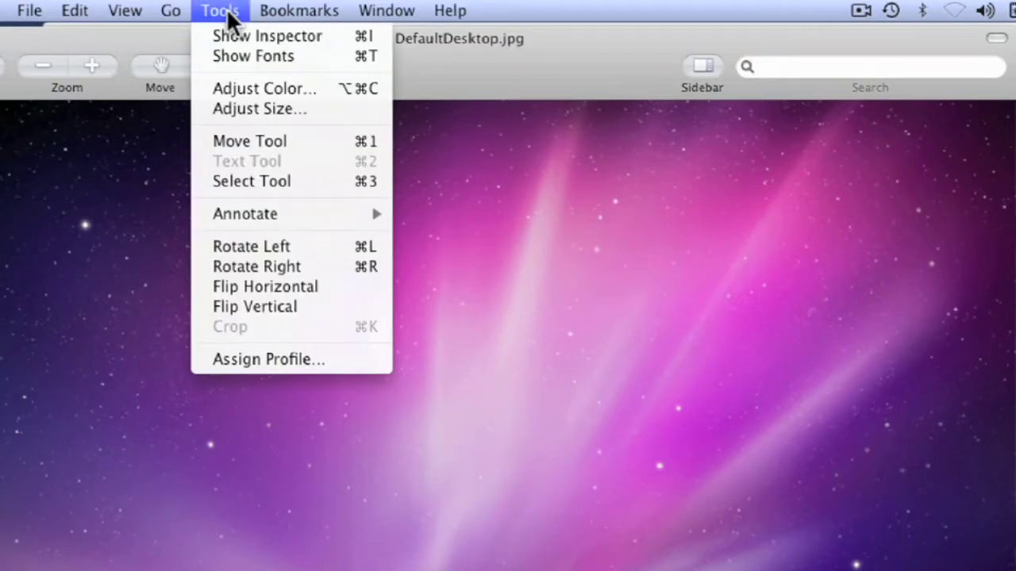
click(283, 107)
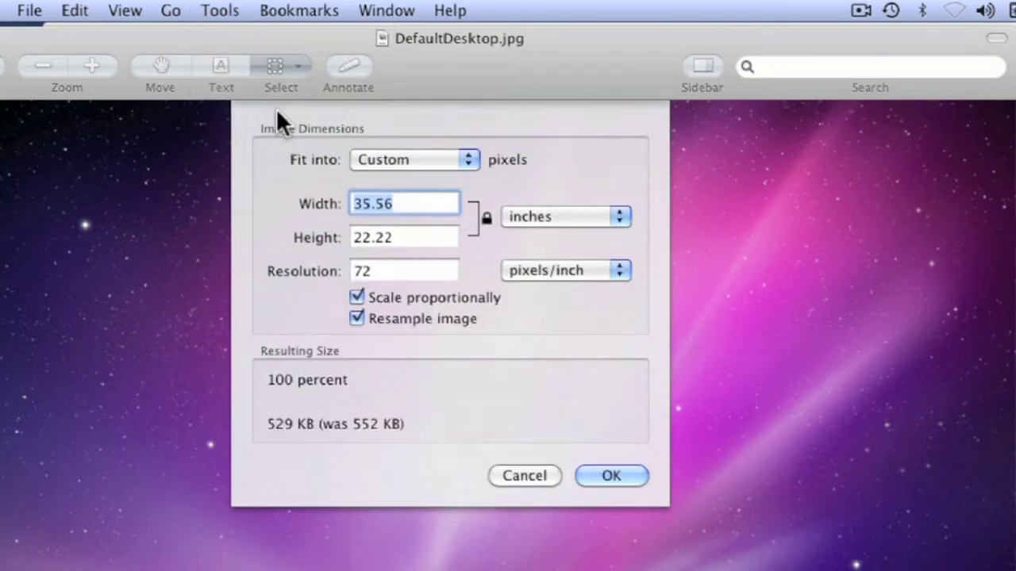
click(566, 214)
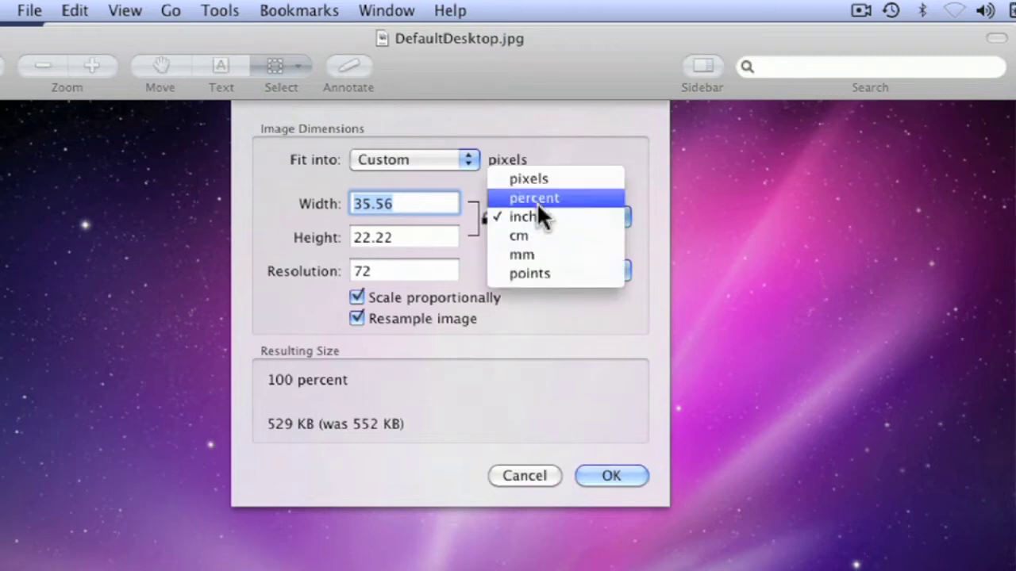
click(542, 179)
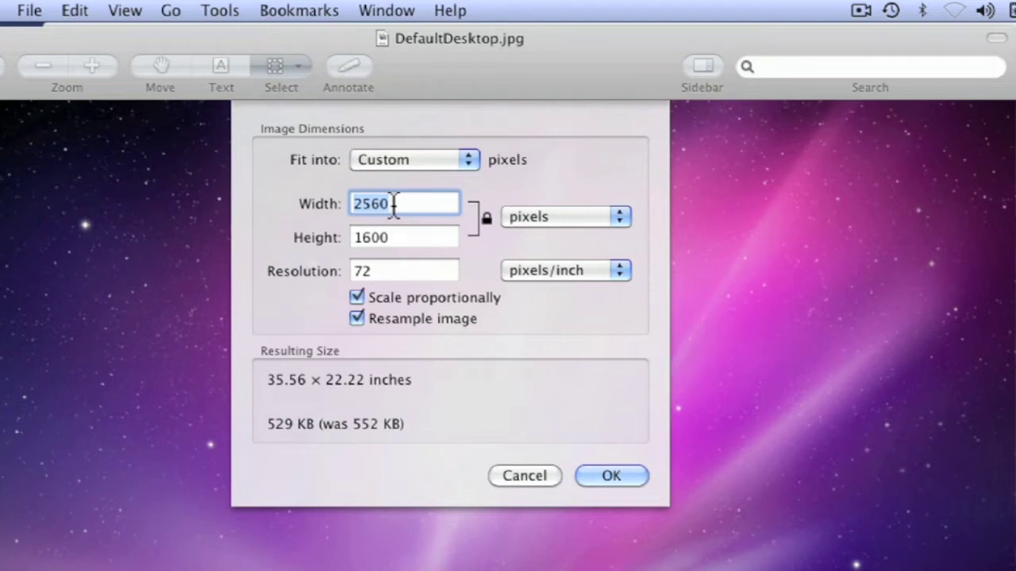
click(531, 477)
click(86, 10)
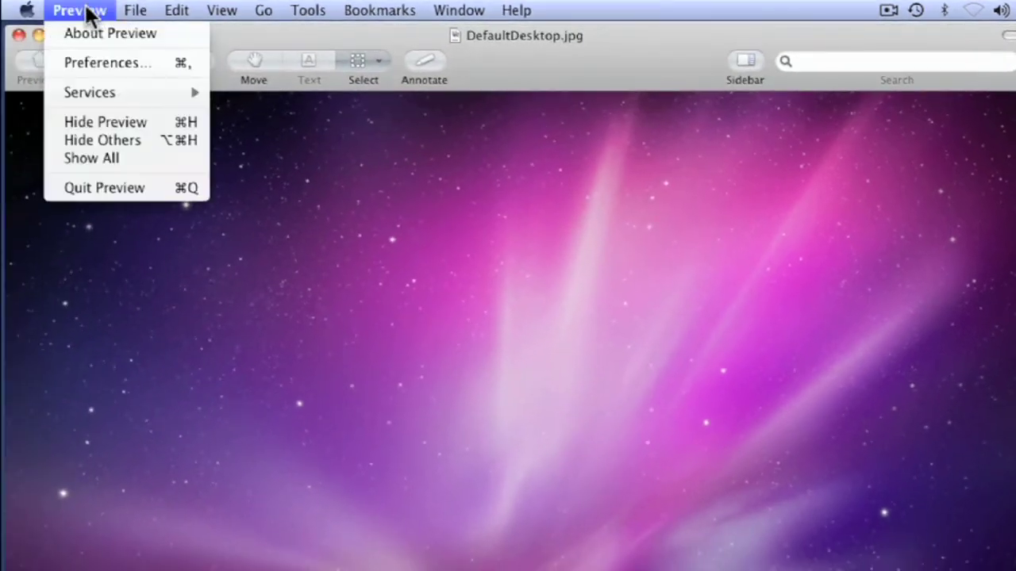
click(144, 191)
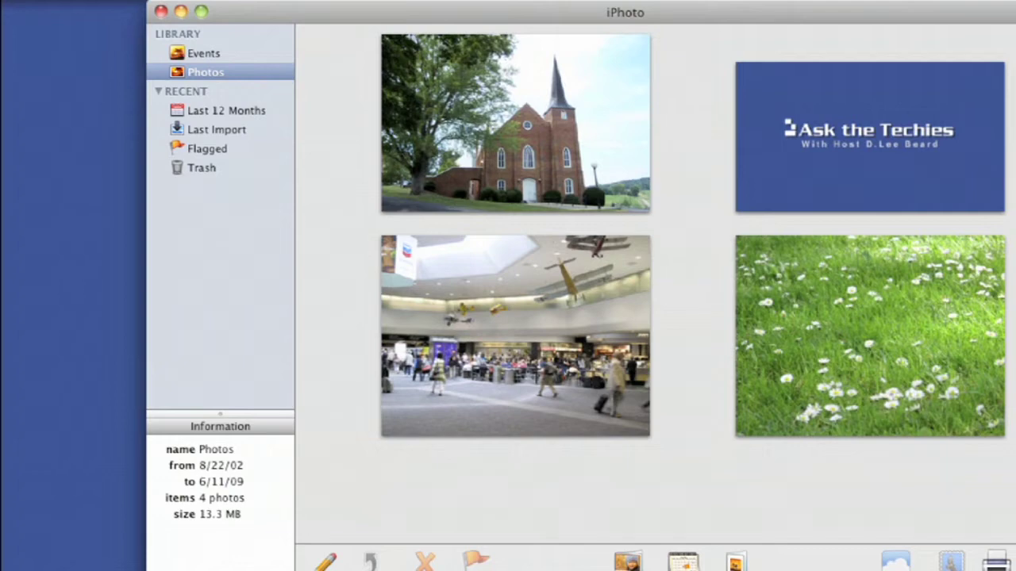
Step: In iPhoto, select the Ask the Techies logo image and examine its pixel dimensions and file size
click(876, 144)
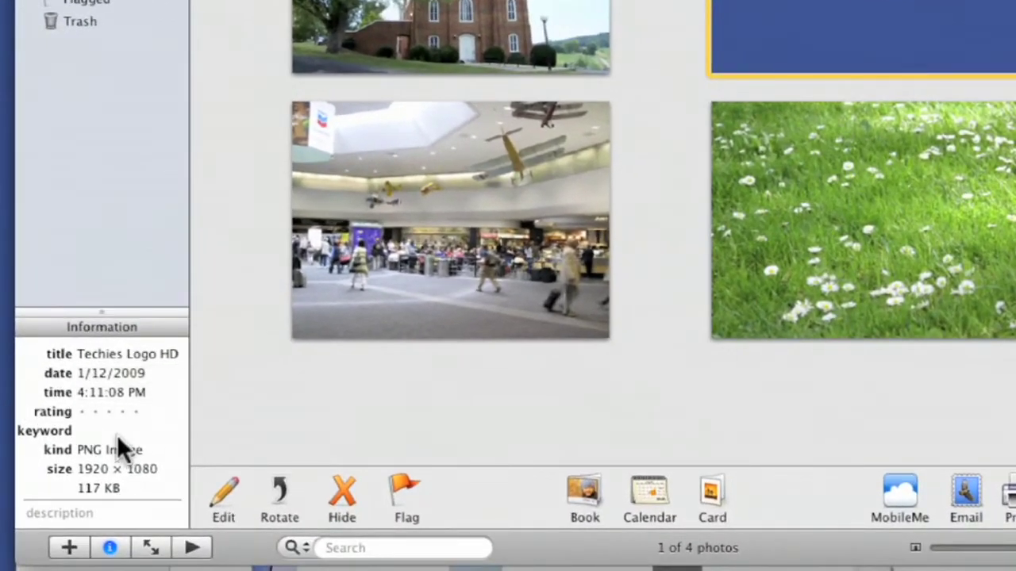
triple_click(103, 496)
click(125, 492)
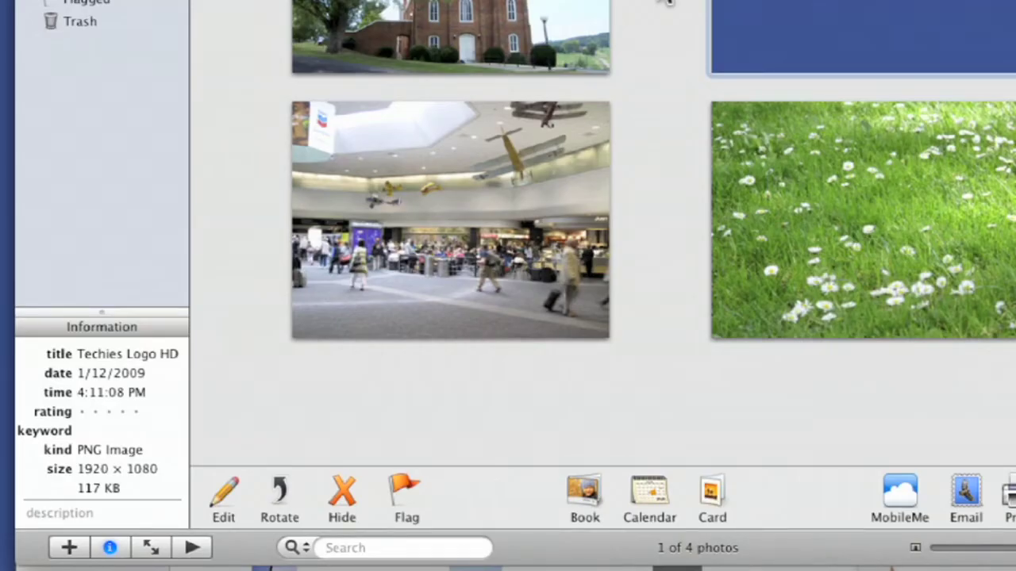
Step: Open the daisy meadow photo IMG_1851 for editing and constrain its crop to a custom size of 2560 x 1600
click(885, 198)
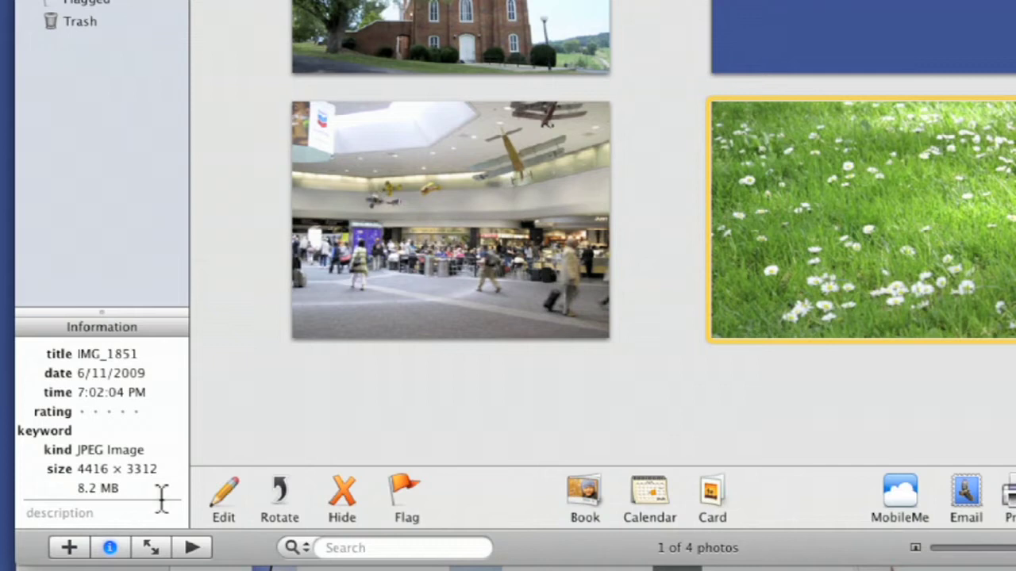
click(231, 494)
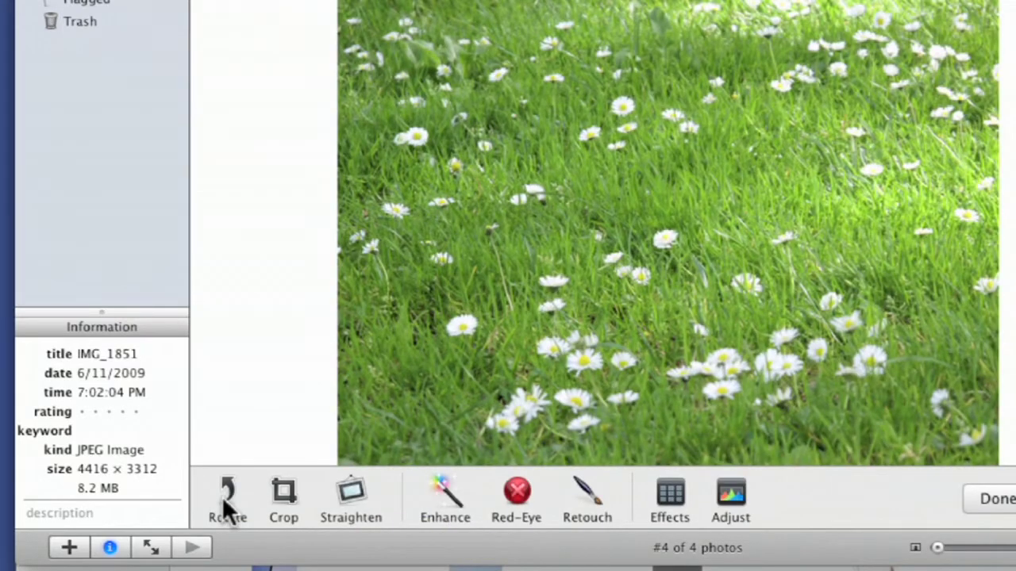
click(283, 492)
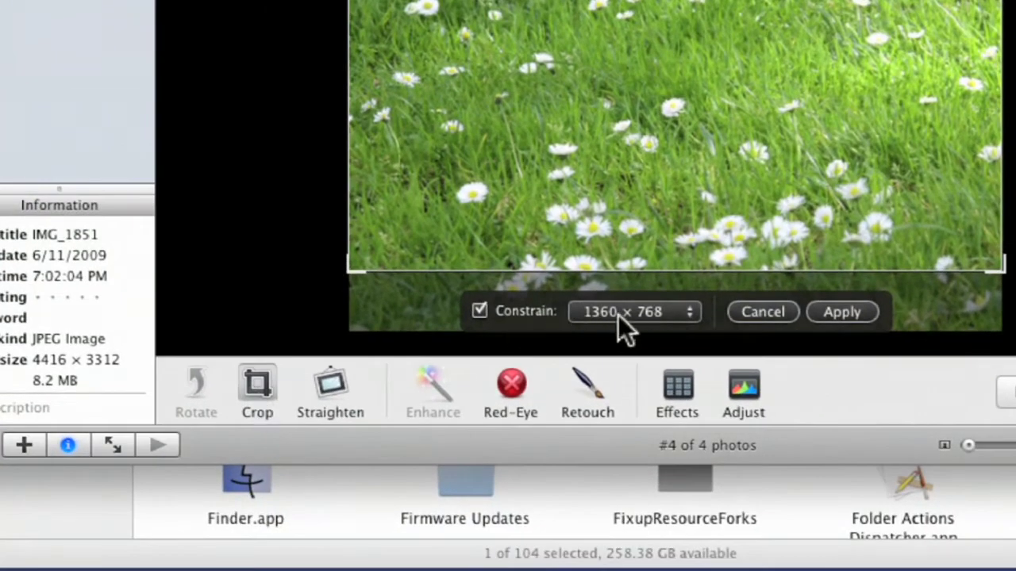
click(680, 309)
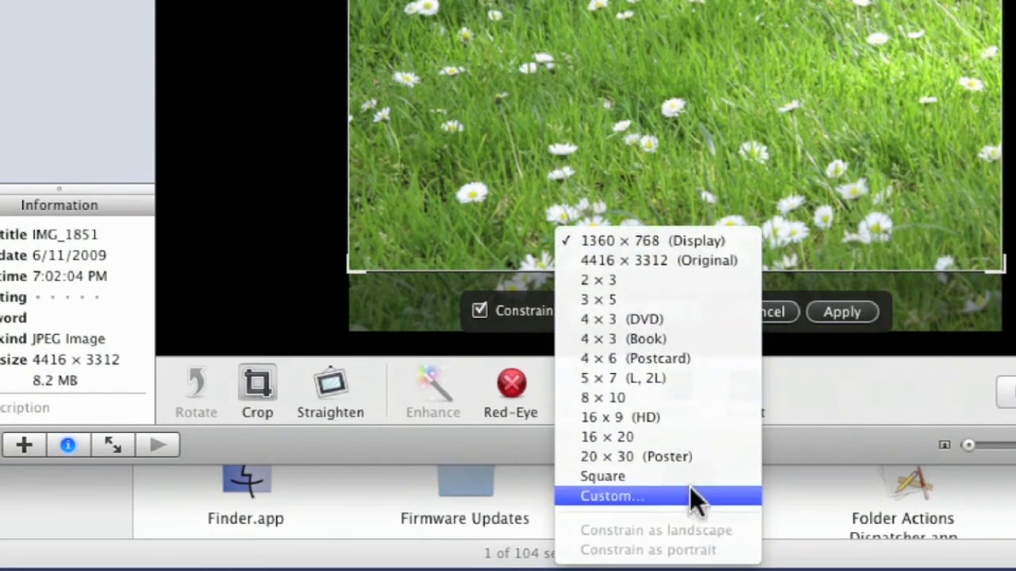
click(628, 490)
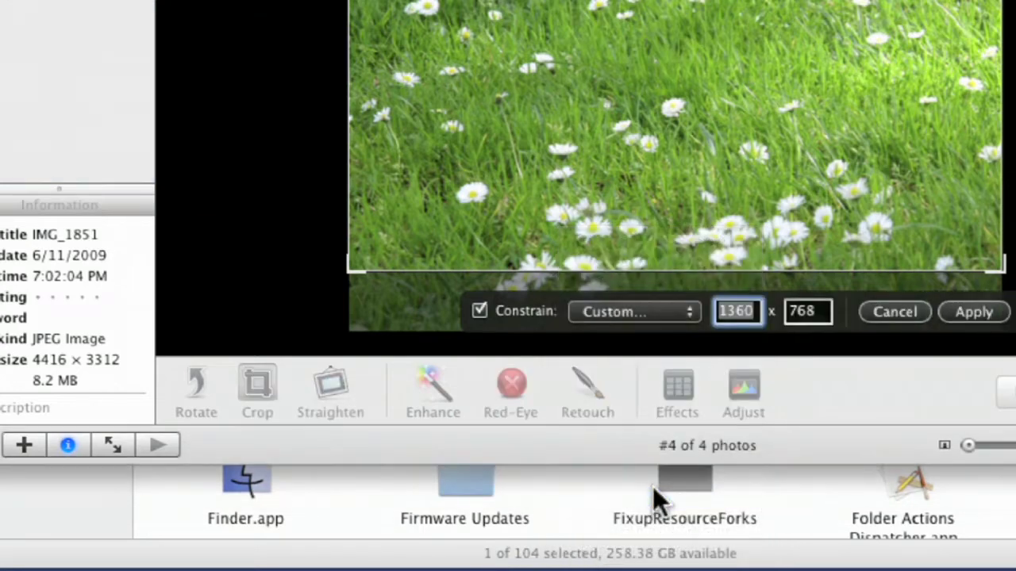
text(2560)
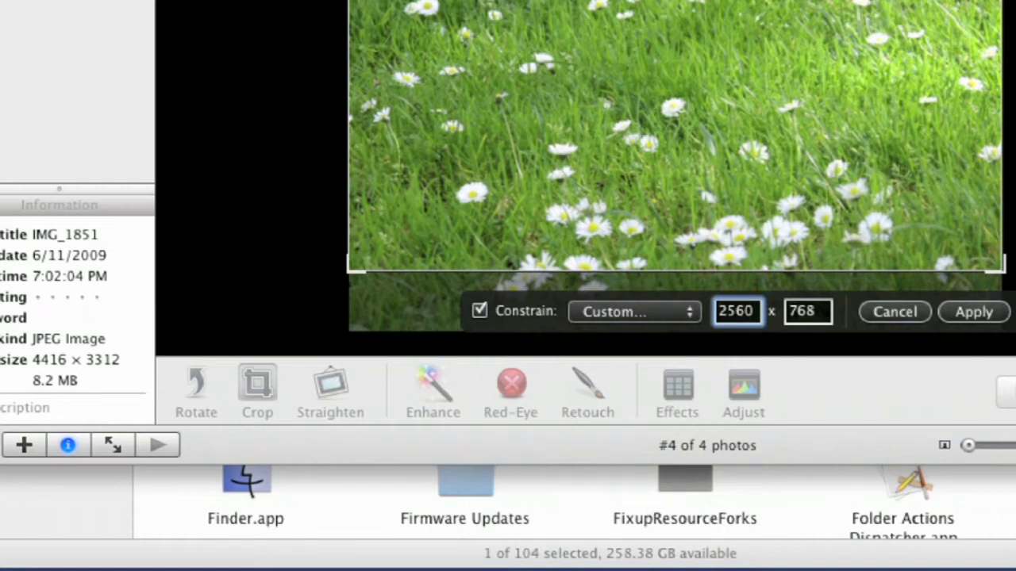
key(Tab)
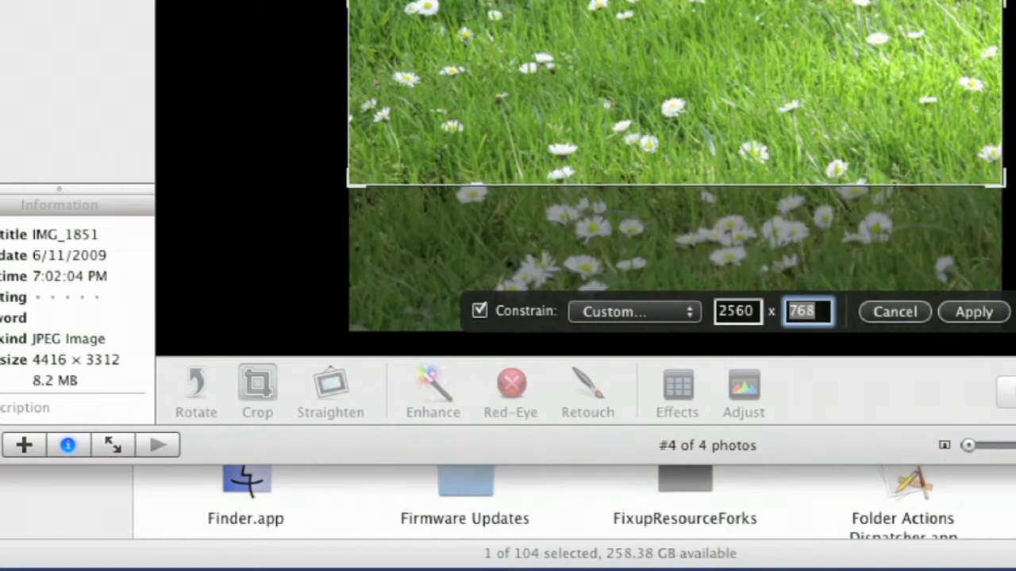
text(1600)
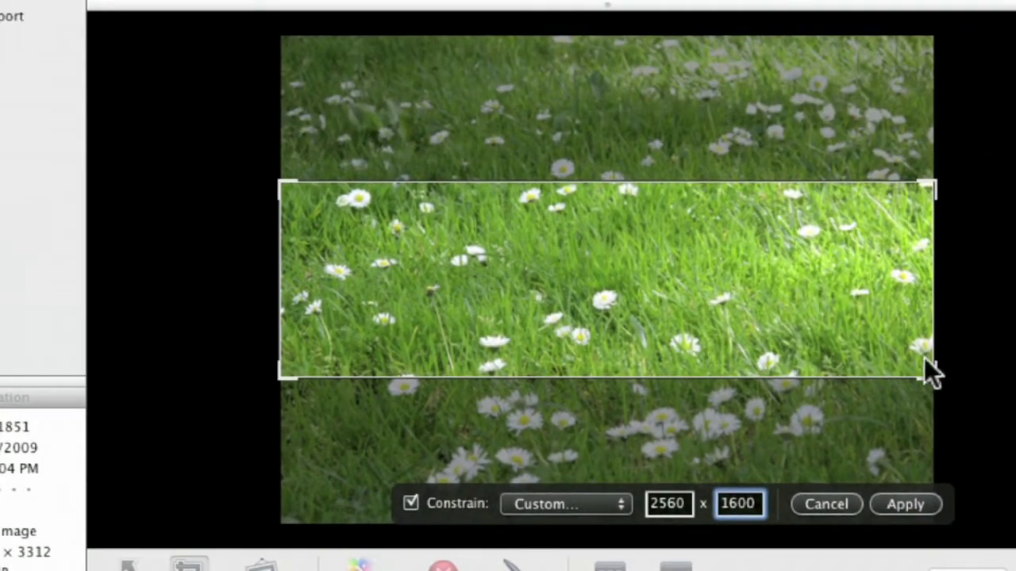
click(925, 359)
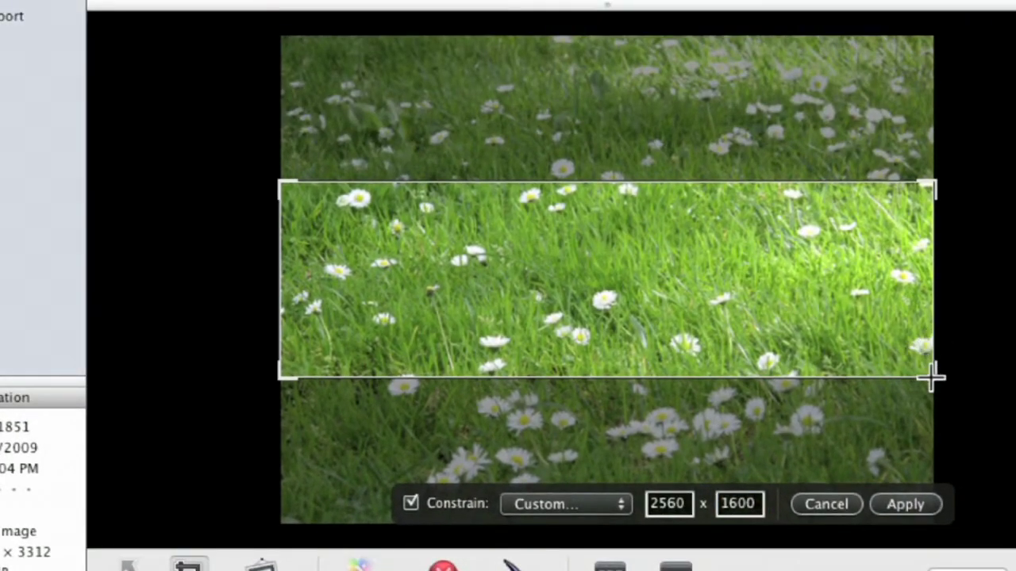
click(764, 506)
key(Tab)
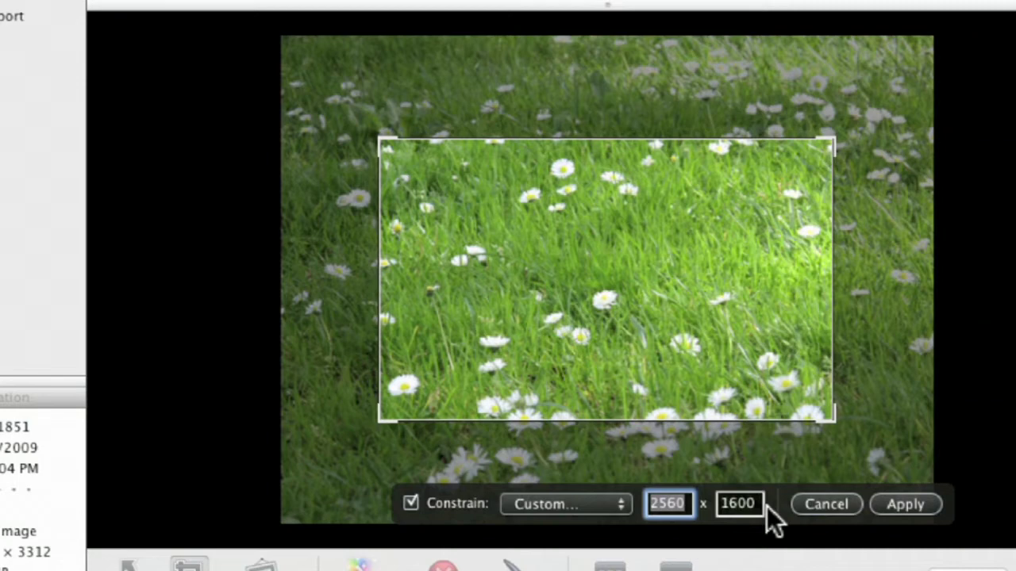
click(381, 149)
drag(386, 145, 284, 45)
drag(834, 420, 947, 476)
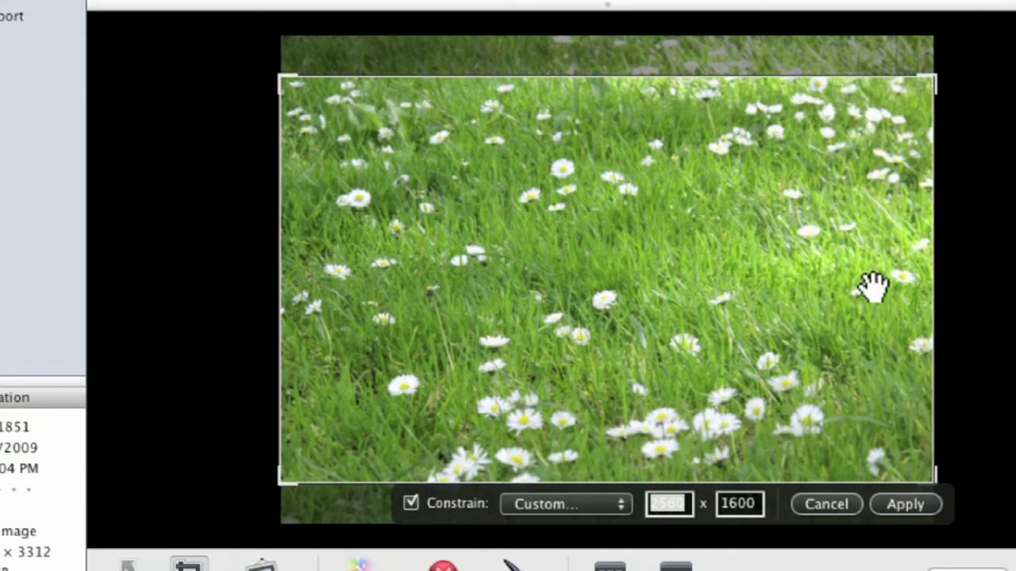
drag(873, 287, 880, 322)
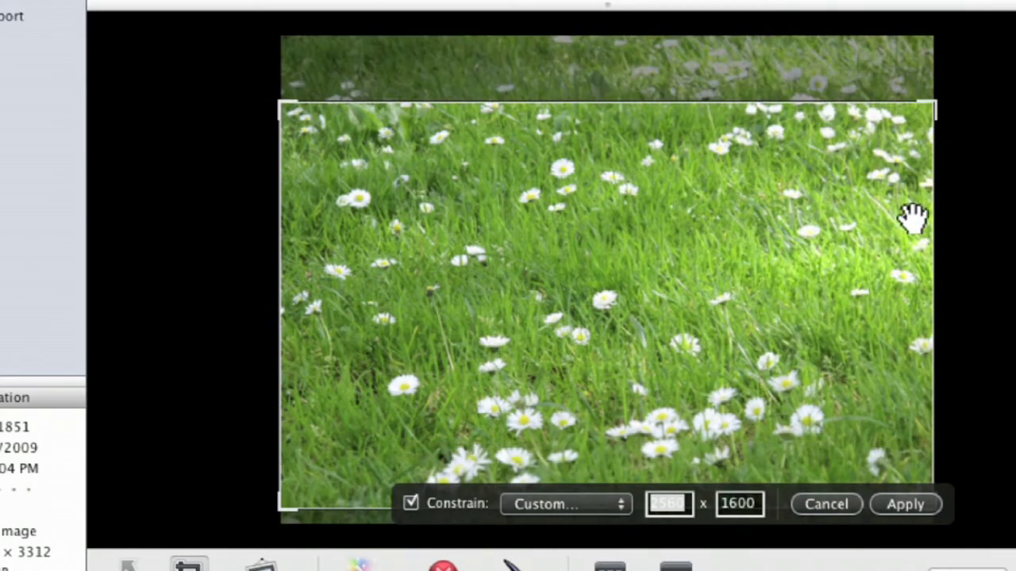
drag(931, 102, 943, 50)
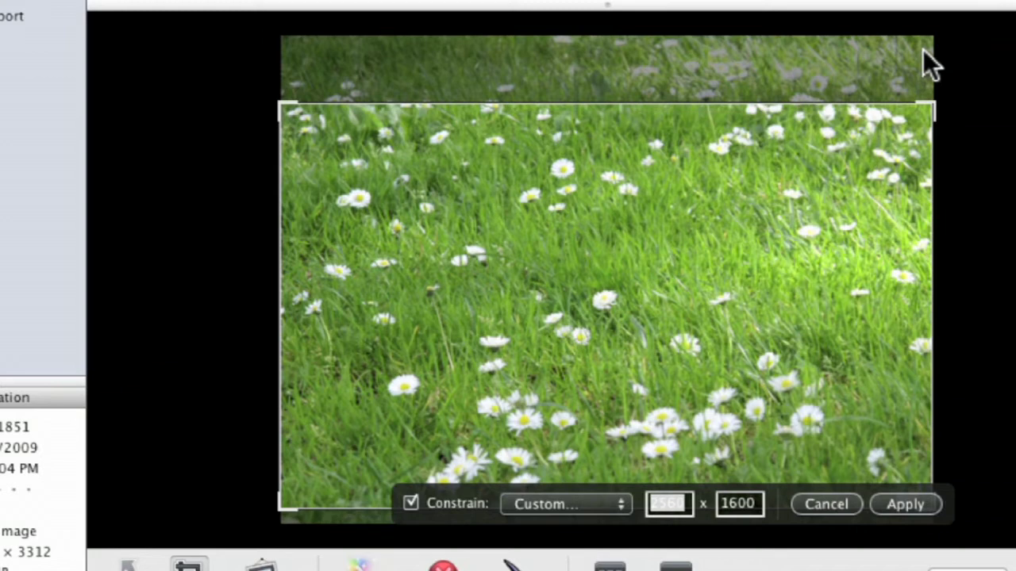
drag(827, 246, 833, 286)
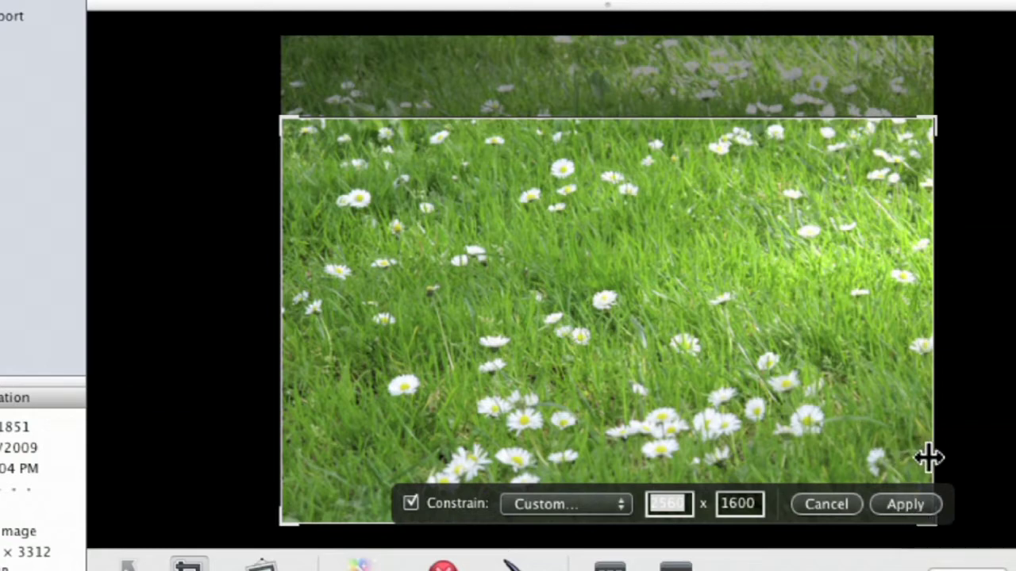
click(829, 503)
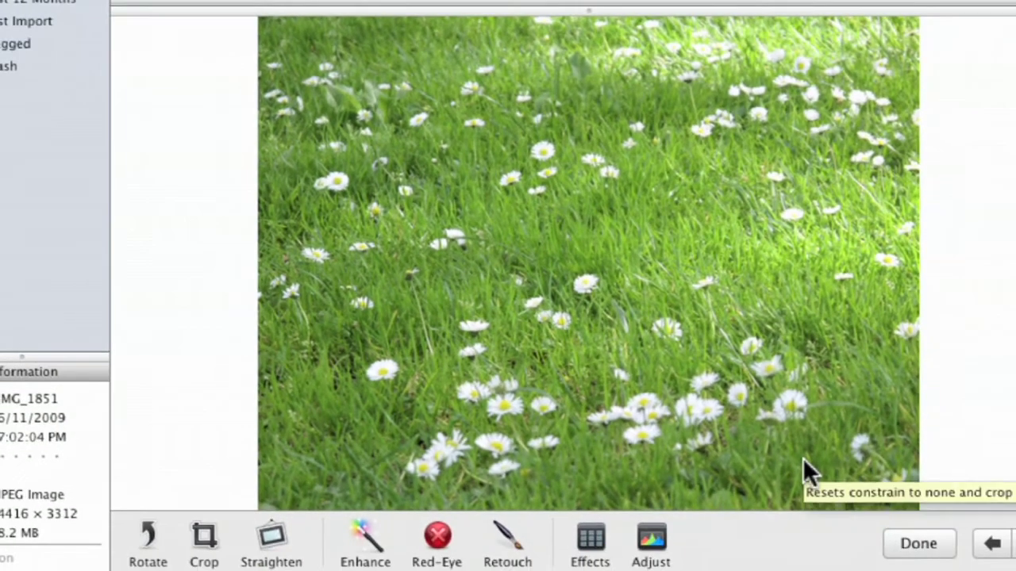
Step: Finish editing the uncropped daisy meadow photo and duplicate it in the library
click(919, 546)
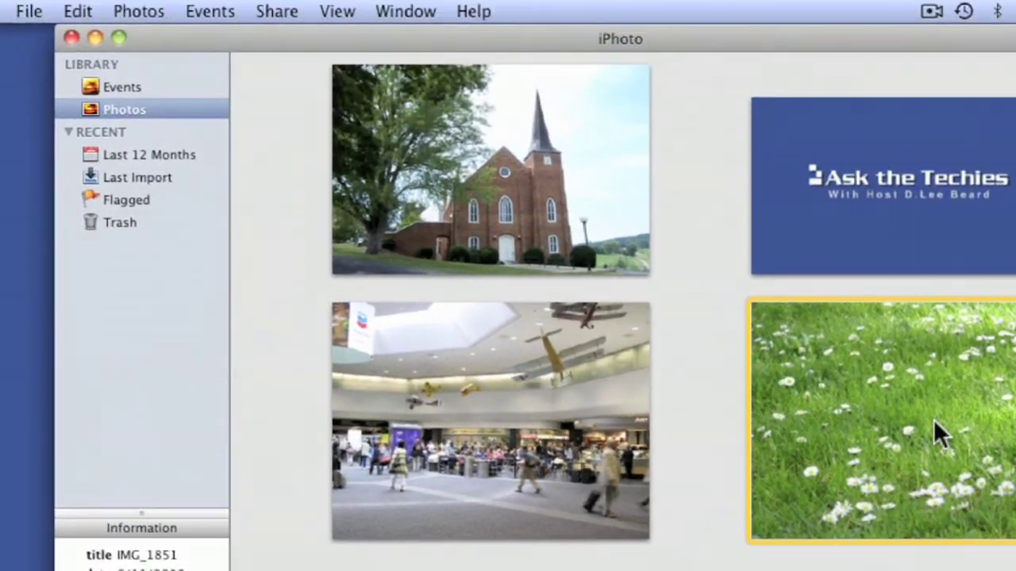
click(77, 11)
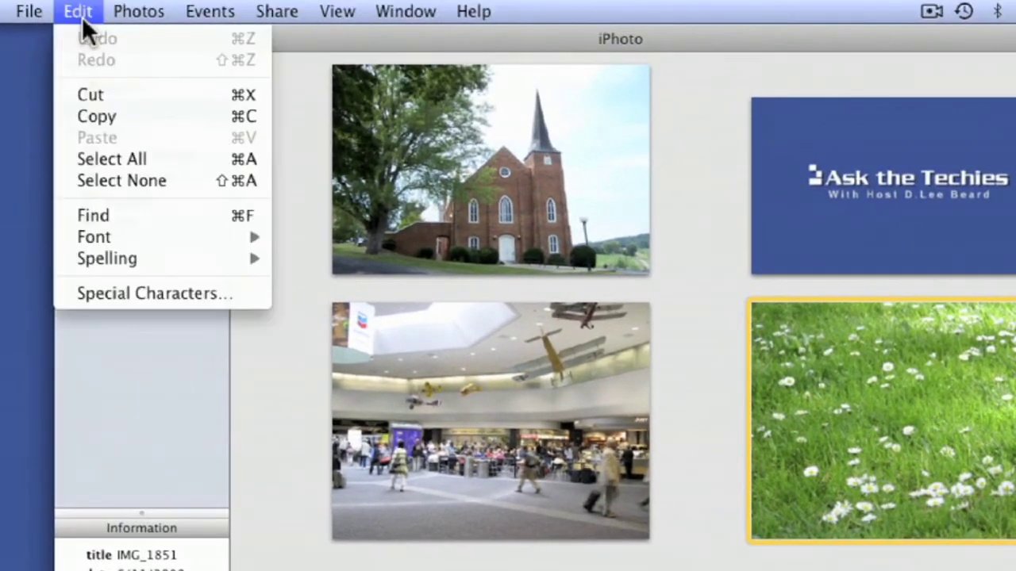
mouse_move(150, 21)
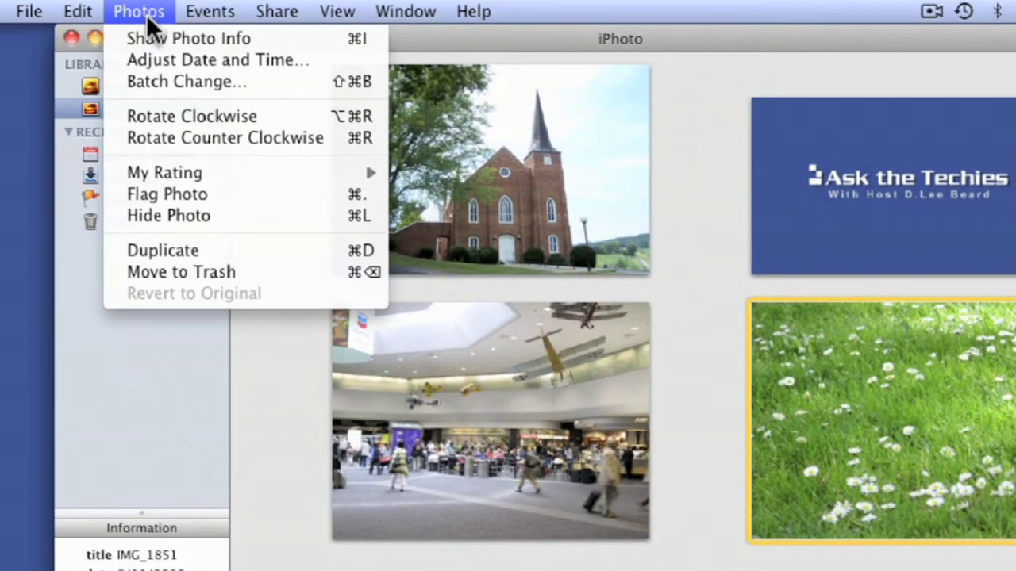
click(191, 253)
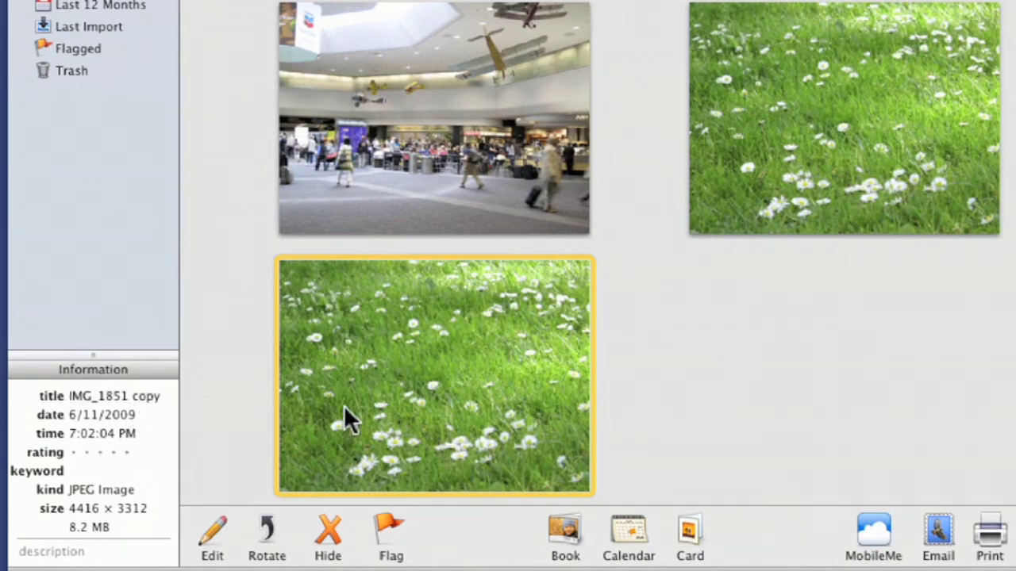
Step: Crop the duplicated daisy photo across its full width with the 2560 x 1600 constraint, trimming both the upper and lower edges
click(212, 541)
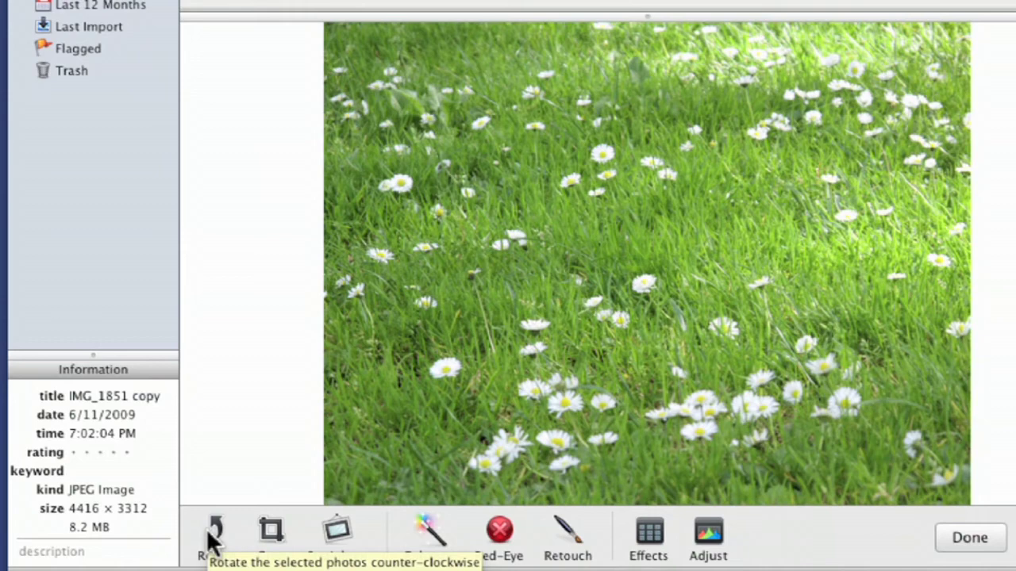
click(271, 535)
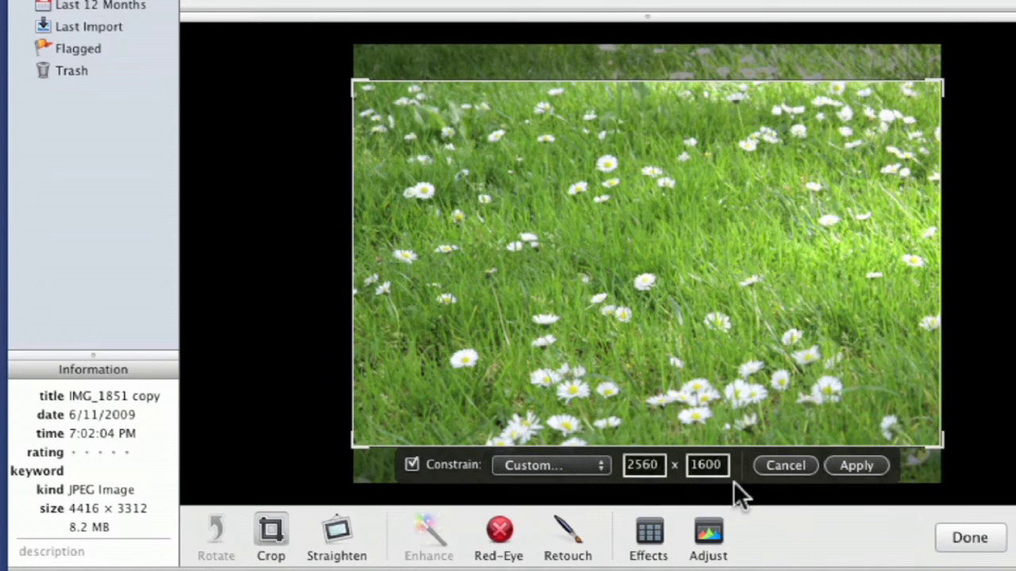
drag(873, 279, 871, 337)
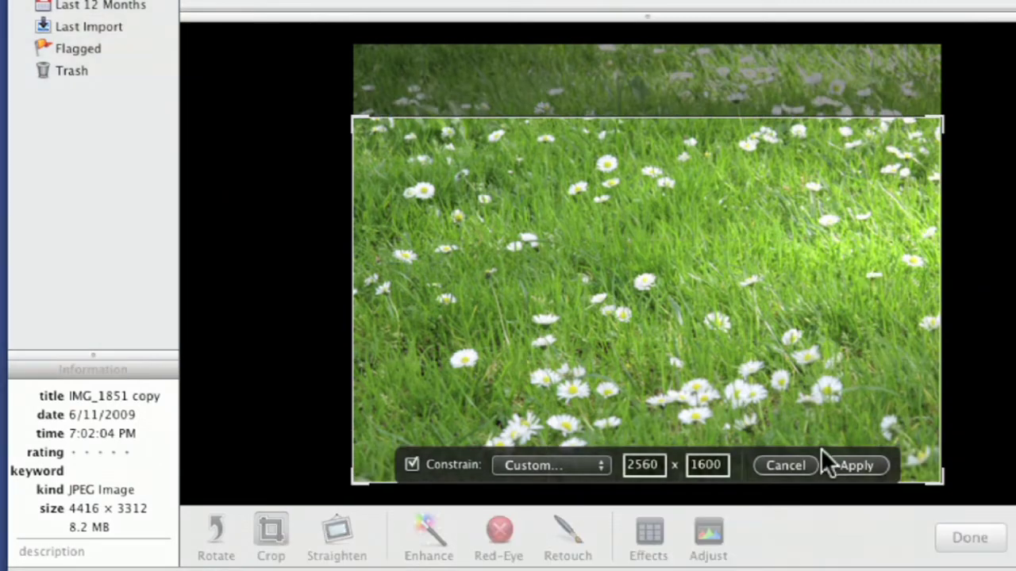
drag(823, 467, 934, 49)
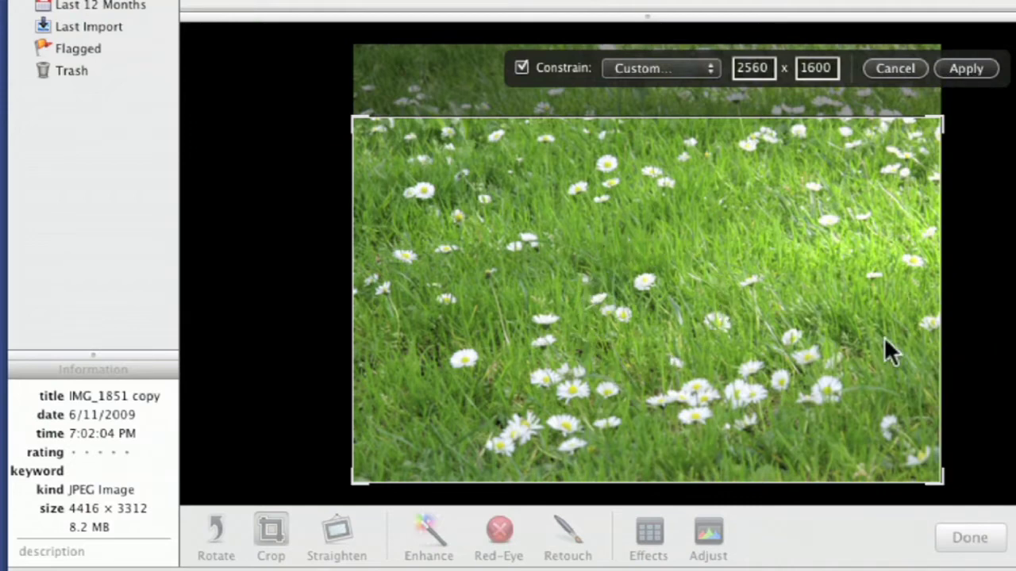
drag(875, 310, 860, 266)
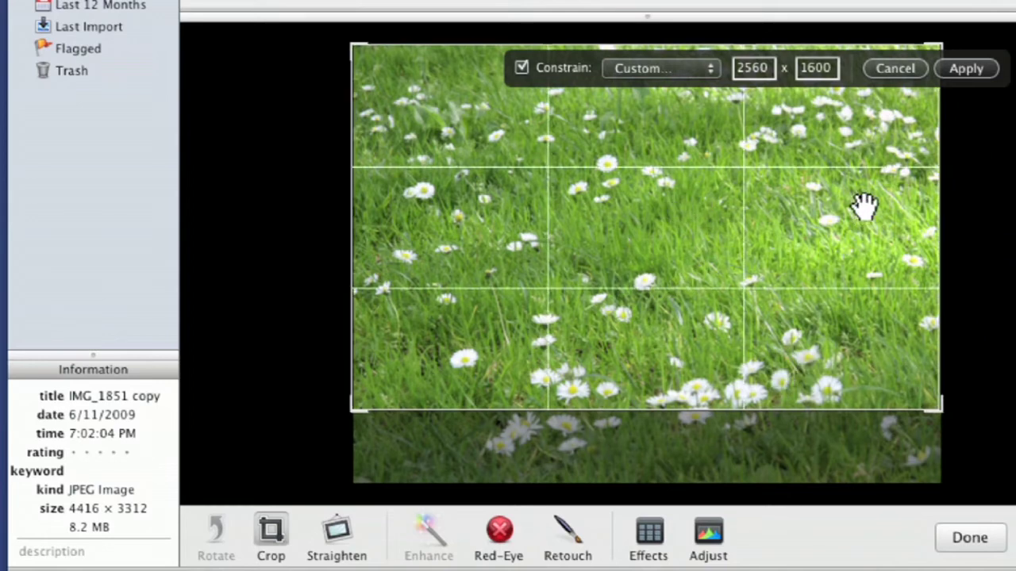
drag(863, 207, 855, 260)
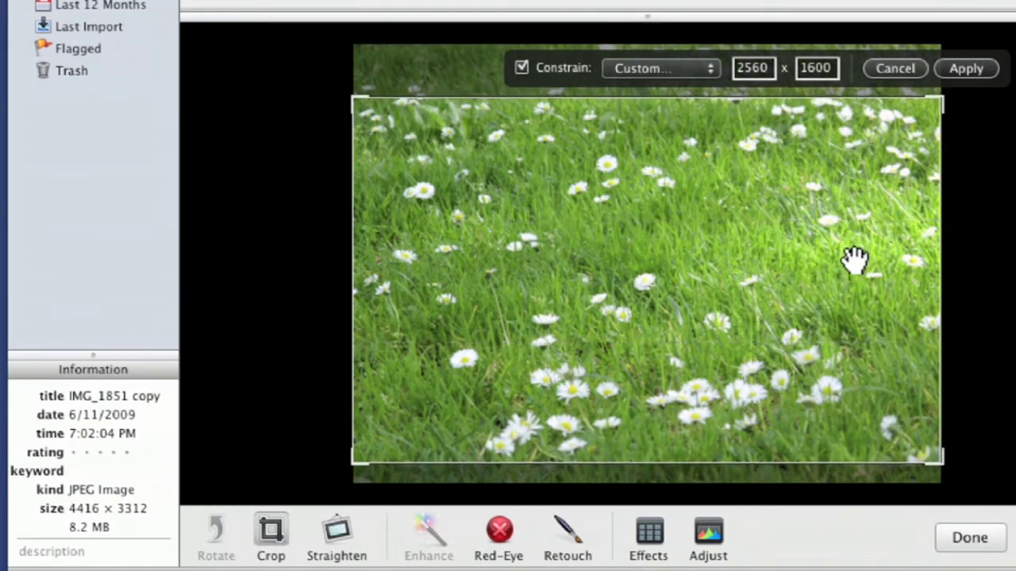
click(973, 68)
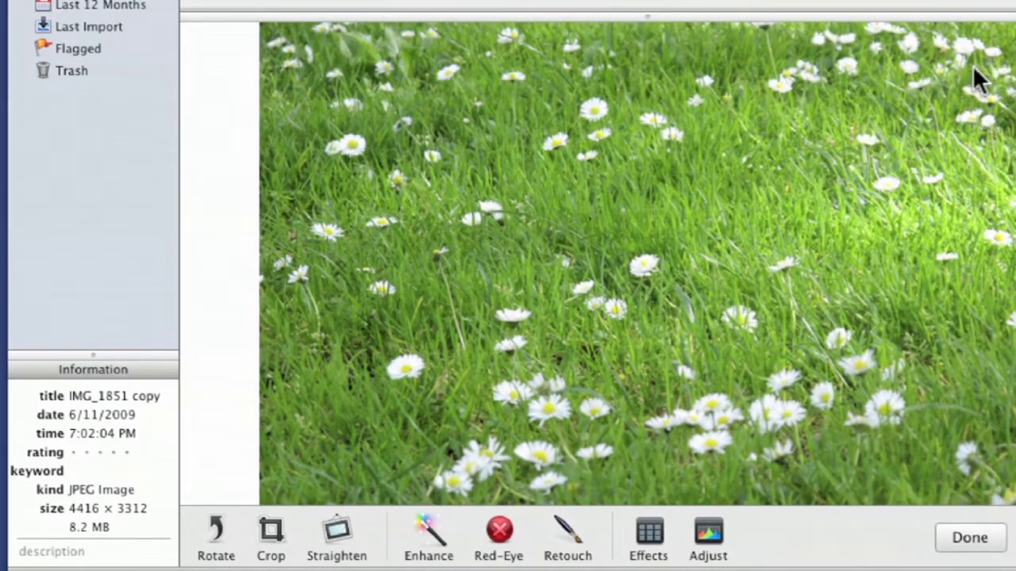
click(969, 539)
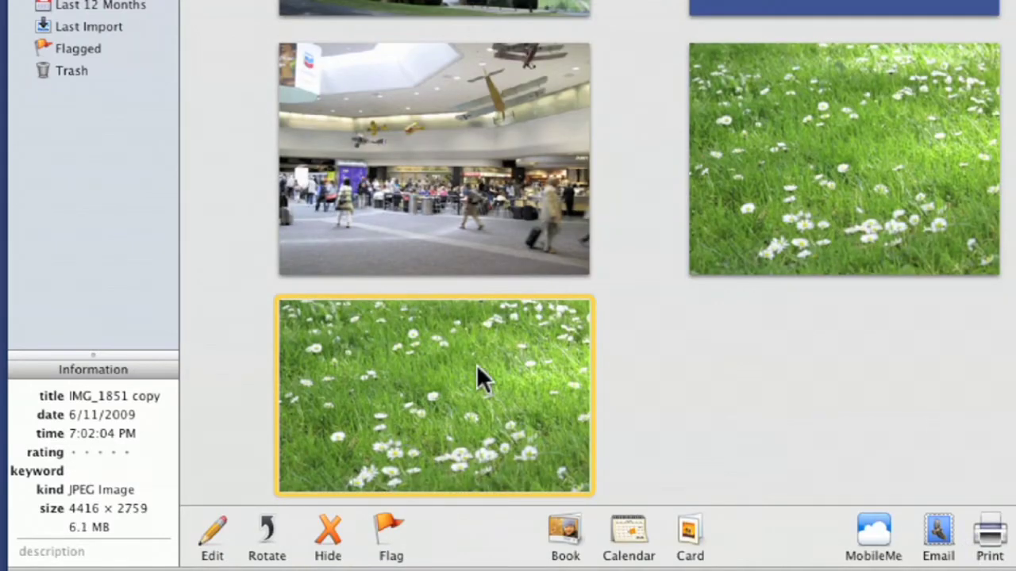
Step: Copy the cropped daisy photo to the desktop and switch to the CoreServices folder in Finder, clearing the file selection there
drag(442, 399, 931, 272)
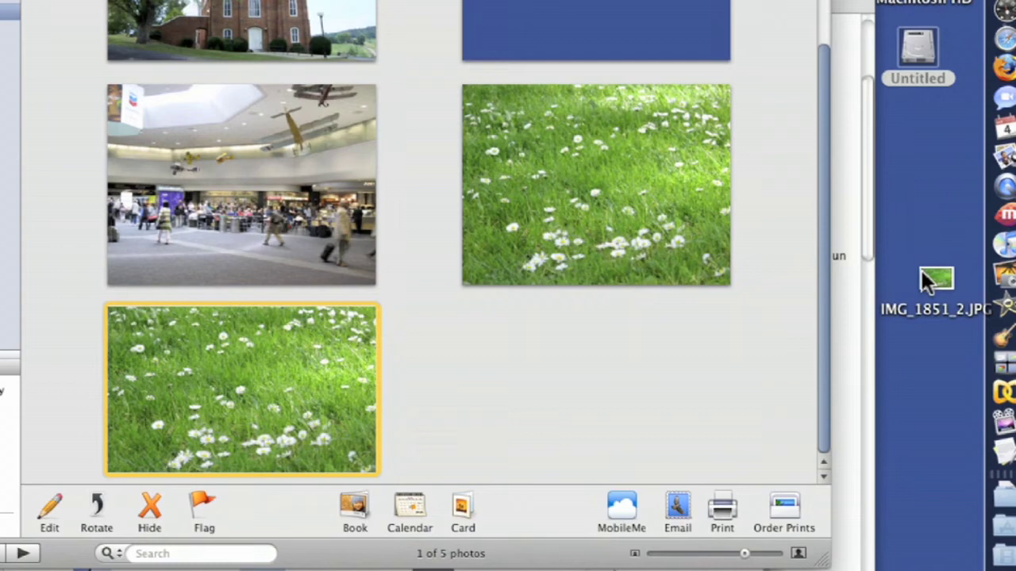
key(super+Tab)
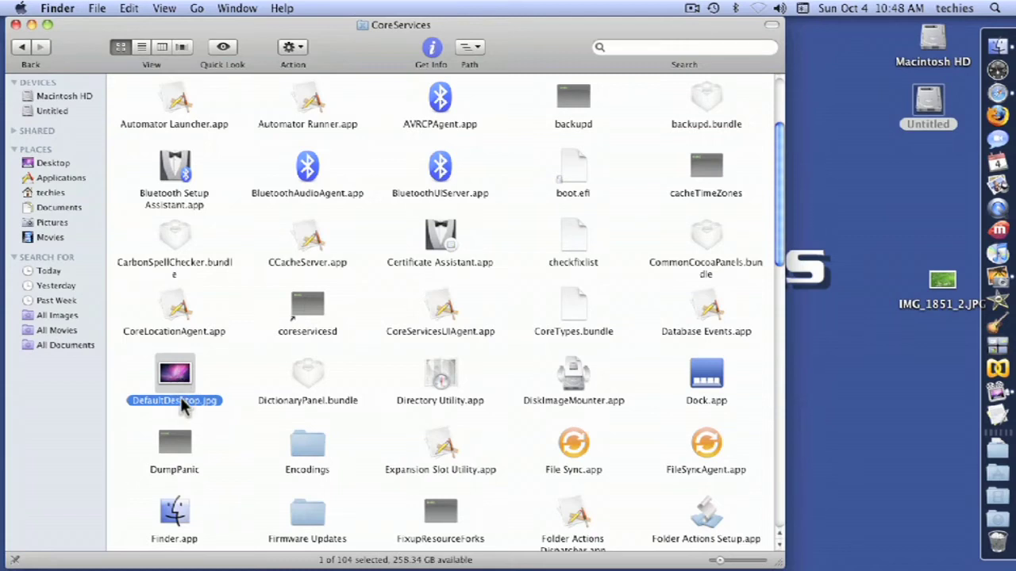
click(221, 383)
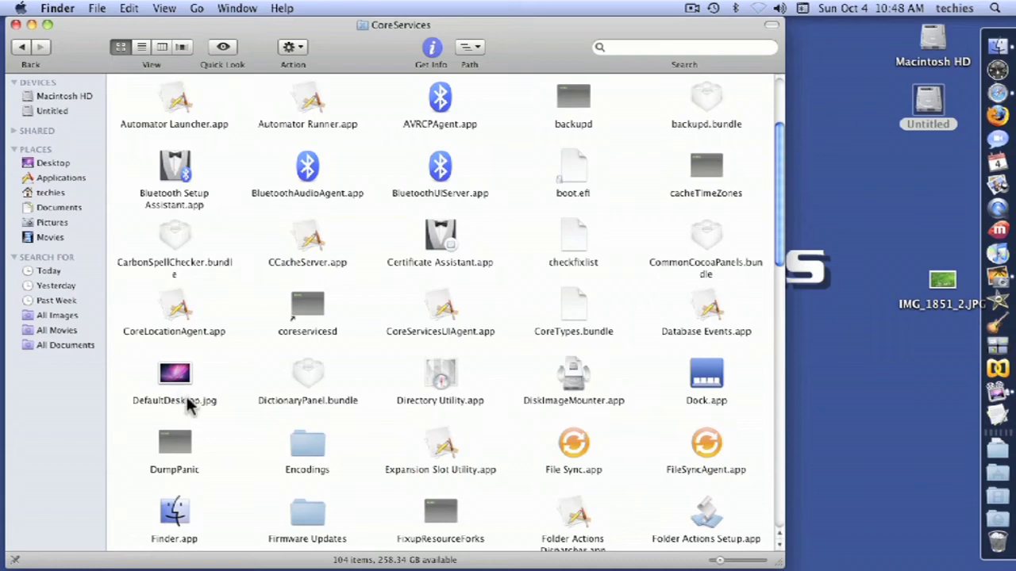
Step: Rename the IMG_1851_2.JPG photo on the desktop to DefaultDesktop, keeping its extension
click(940, 284)
click(922, 307)
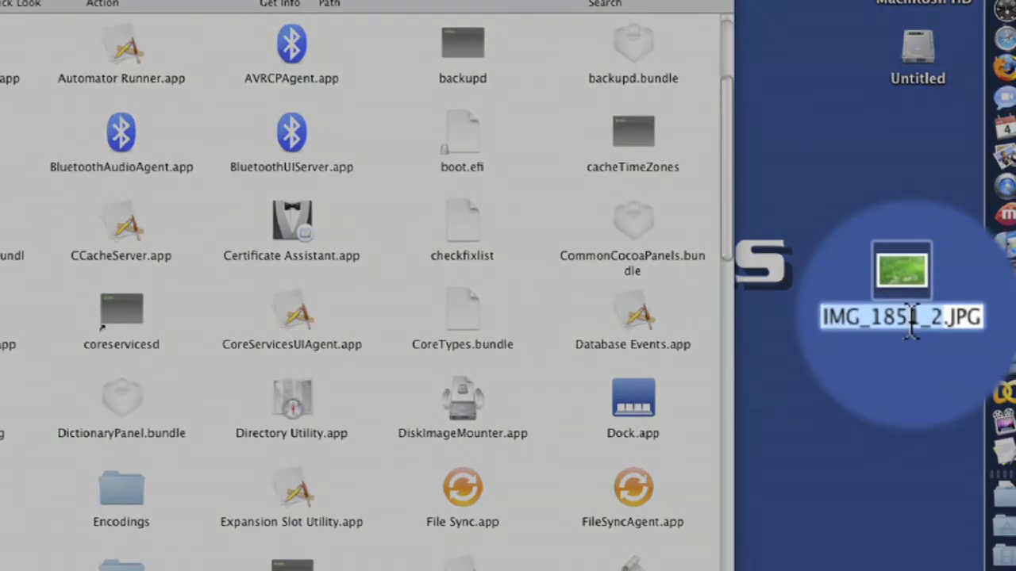
text(Defau)
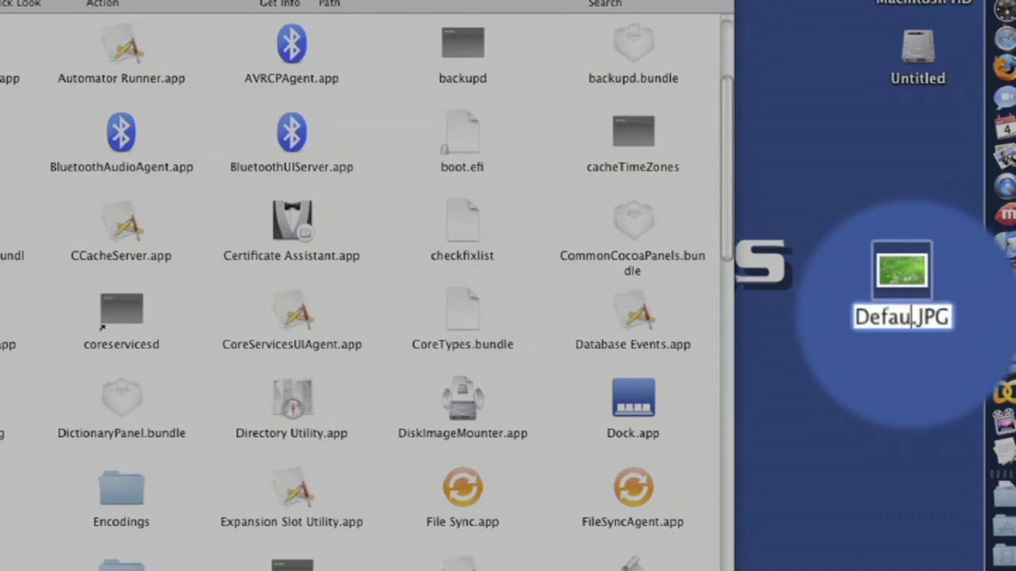
text(ltDe)
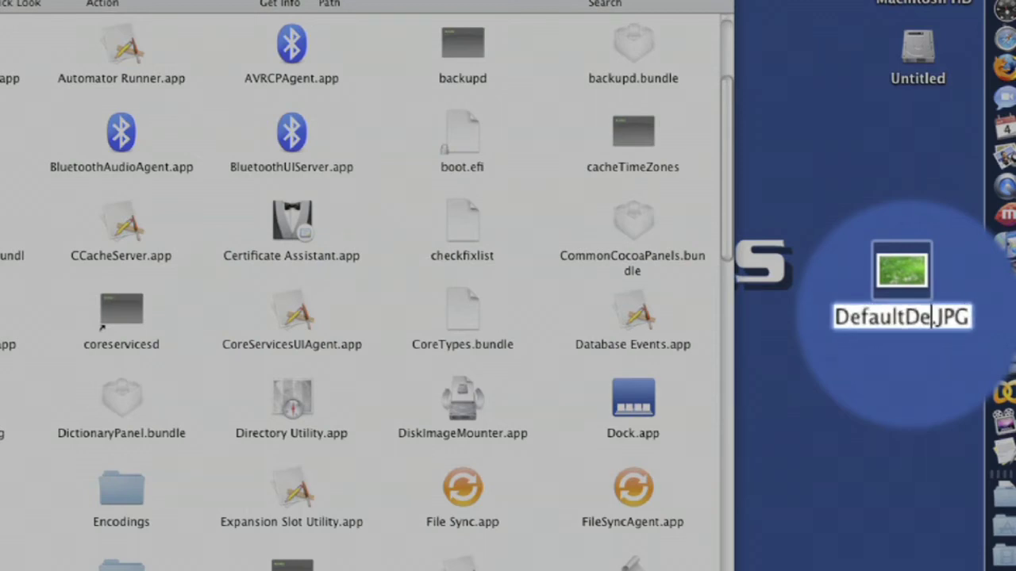
text(sktop)
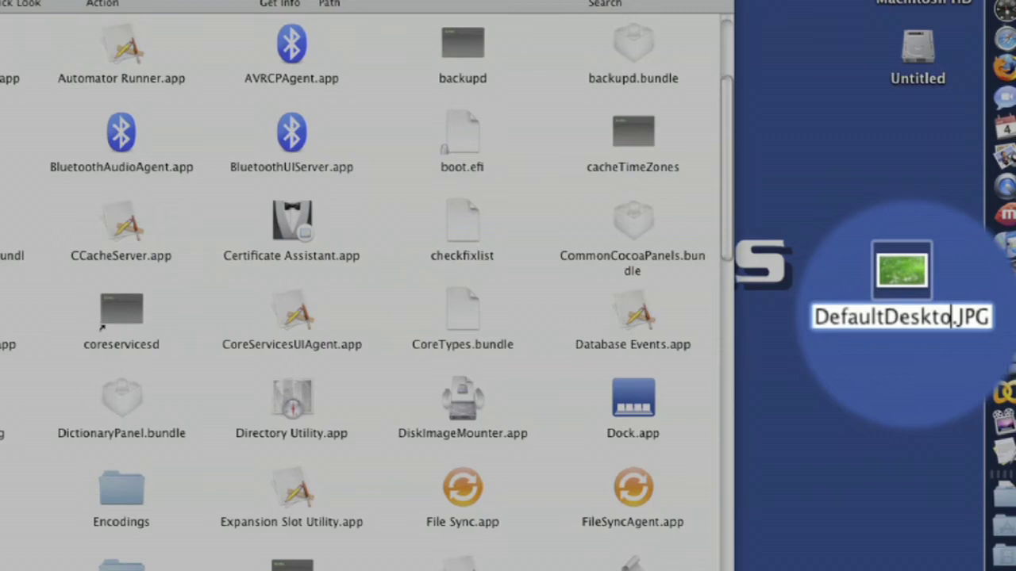
Step: Change the desktop photo's file extension to lowercase jpg, apply the new name and deselect the file
key(Right)
key(Right)
key(Right)
key(Right)
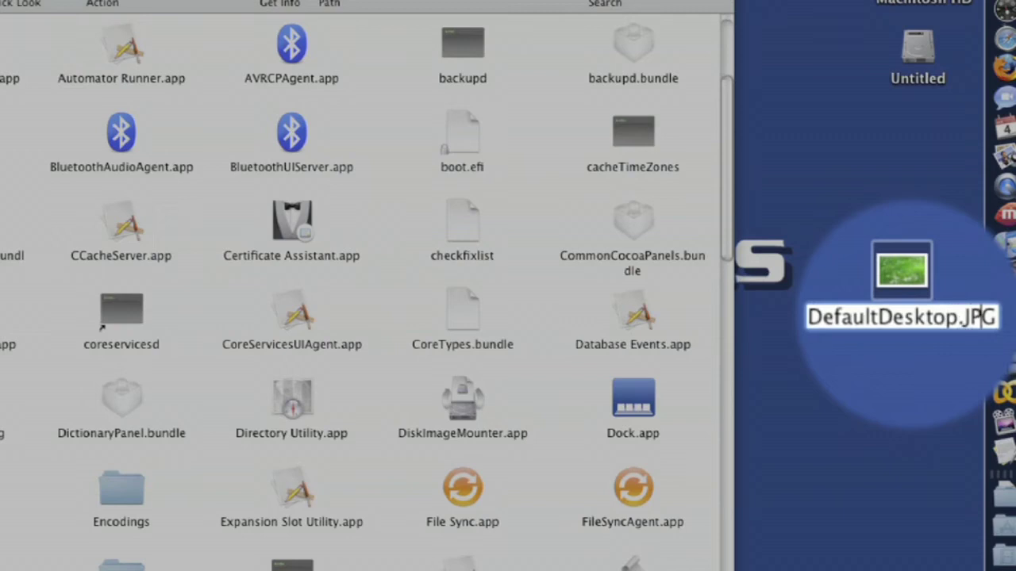
key(BackSpace)
key(BackSpace)
key(BackSpace)
text(jpg)
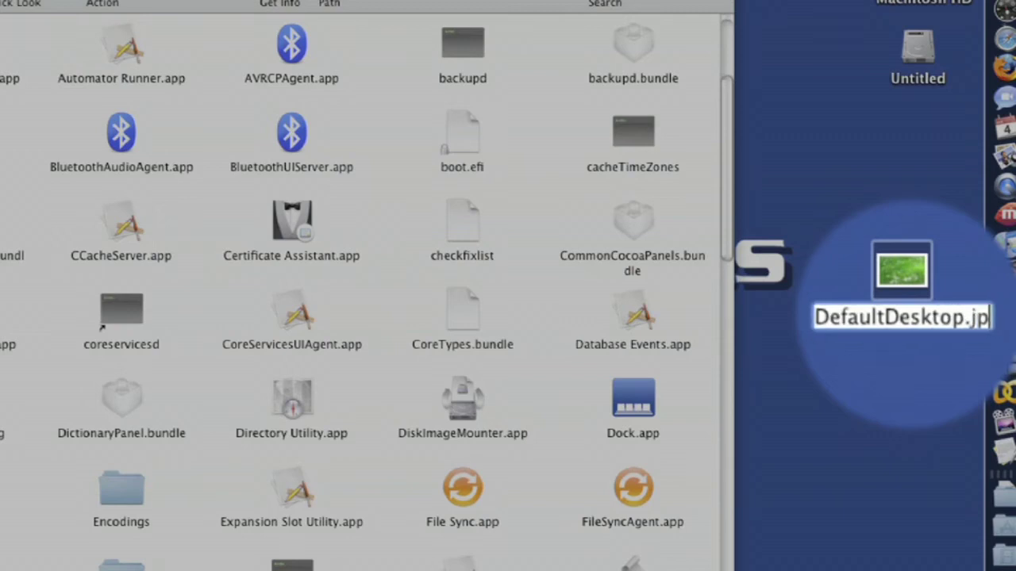
key(Return)
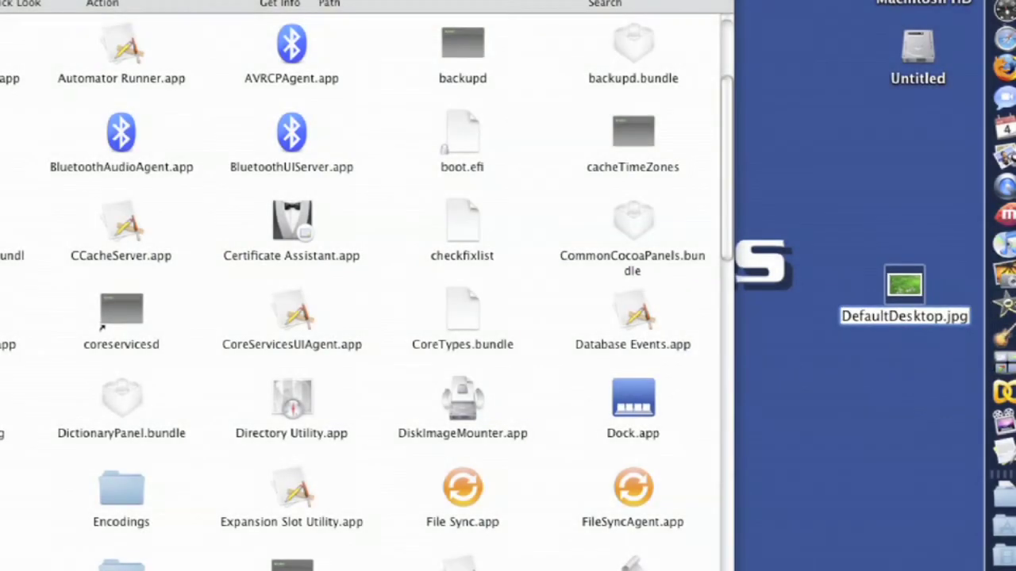
click(895, 370)
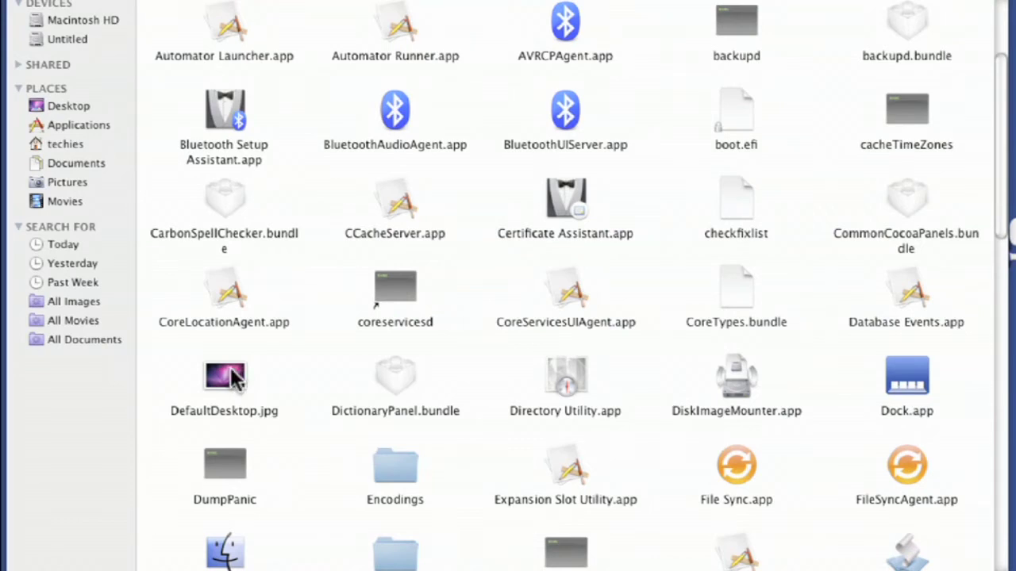
Step: Copy the original DefaultDesktop.jpg from CoreServices into the Documents folder as a backup, declining to replace an existing copy
click(230, 376)
click(229, 378)
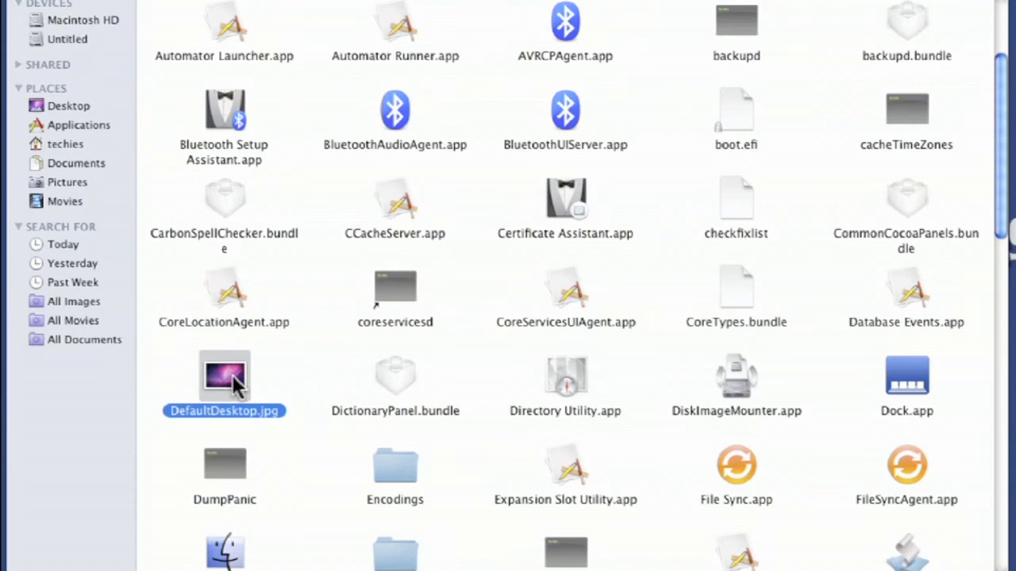
drag(231, 377, 79, 181)
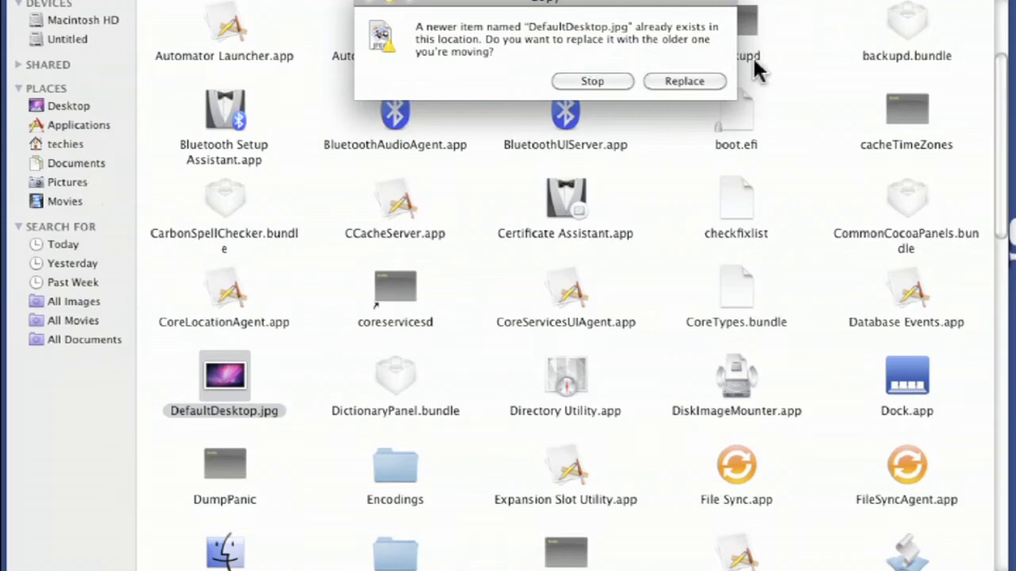
click(605, 80)
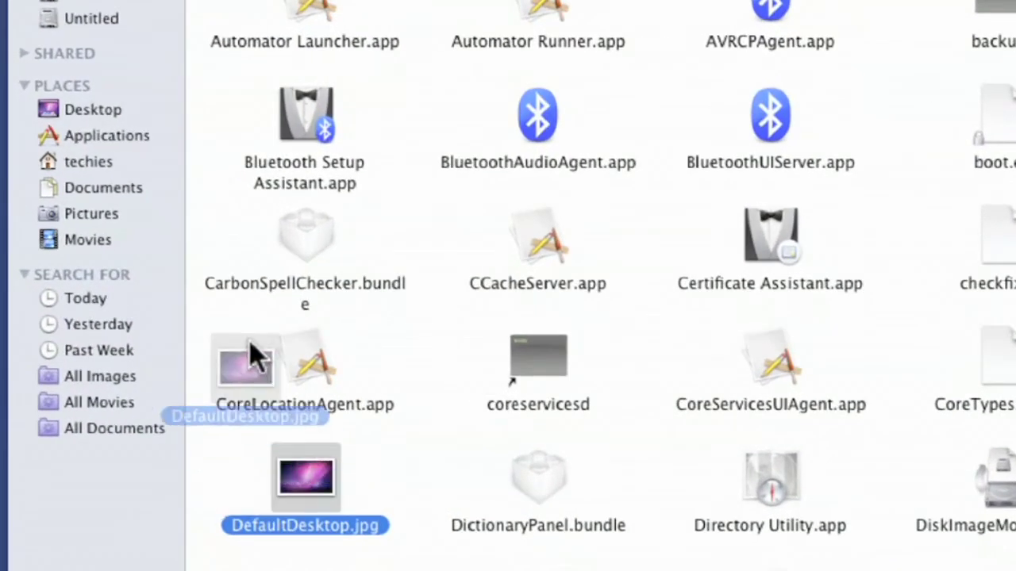
drag(249, 341, 124, 180)
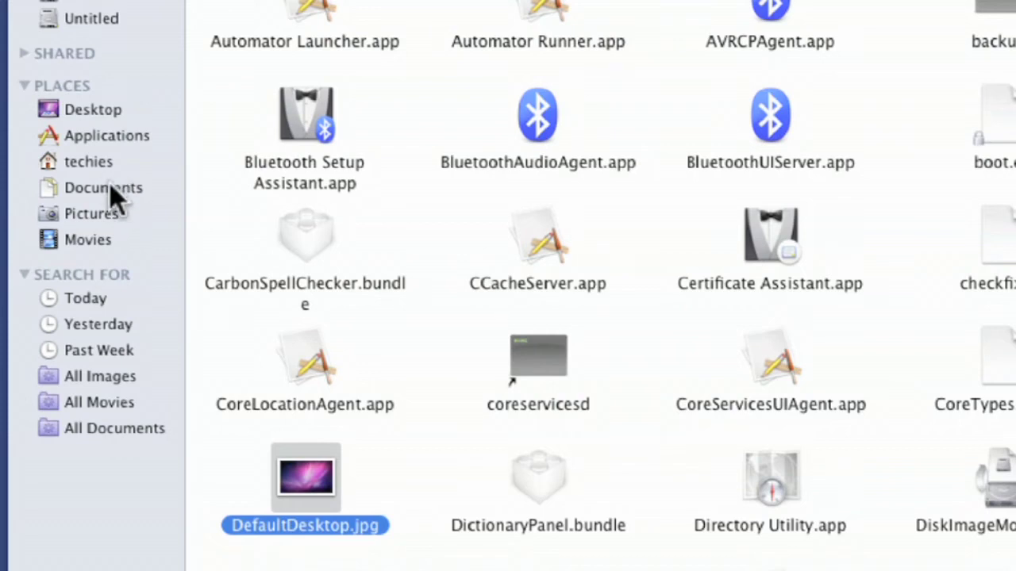
Step: Check the Documents folder for the backup of DefaultDesktop.jpg and return to the CoreServices folder
click(110, 172)
click(90, 189)
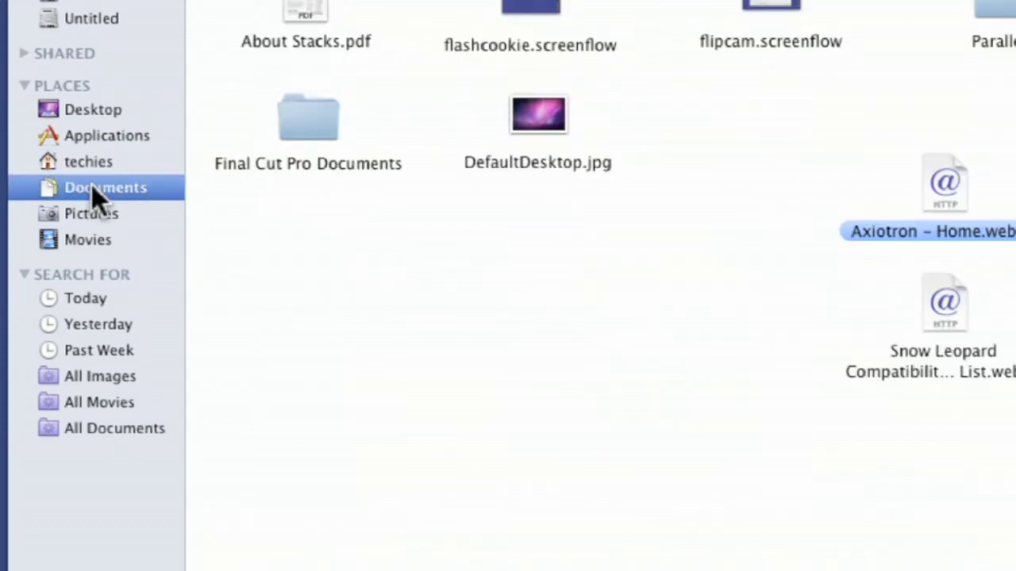
key(super+bracketleft)
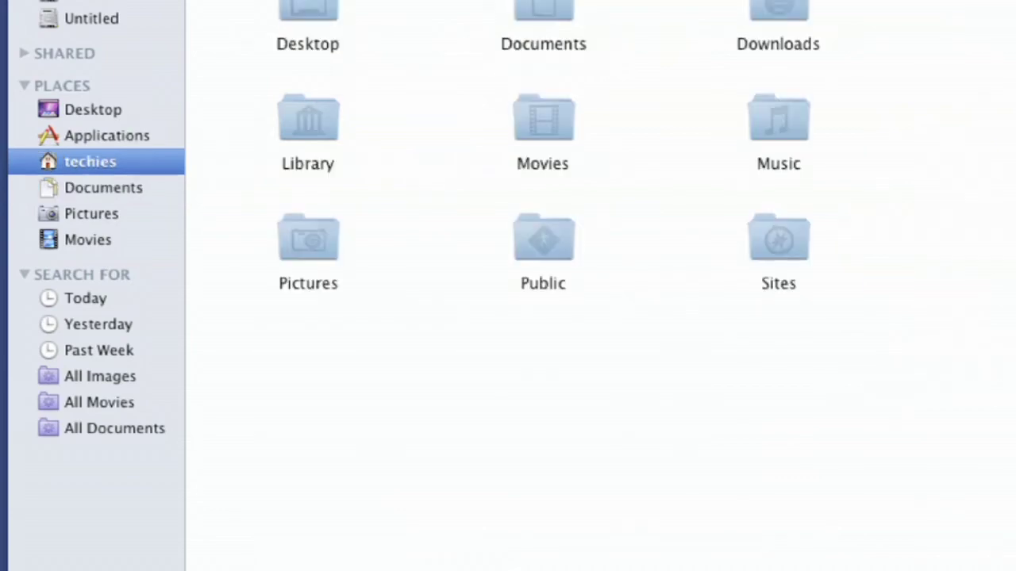
key(super+bracketright)
Step: Move the original DefaultDesktop.jpg from CoreServices to the Trash, authorizing the change with the account password
click(314, 222)
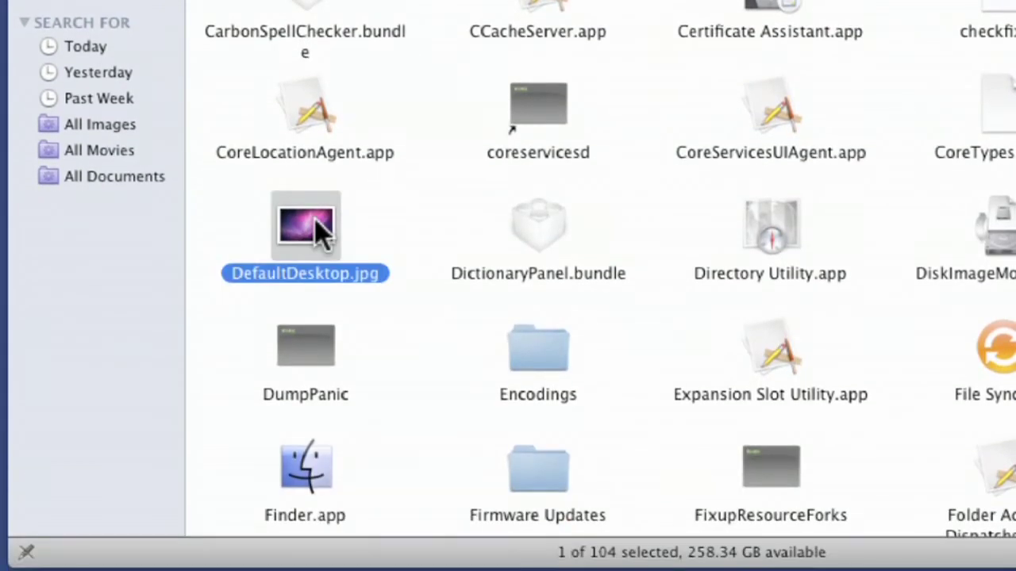
drag(314, 219, 992, 538)
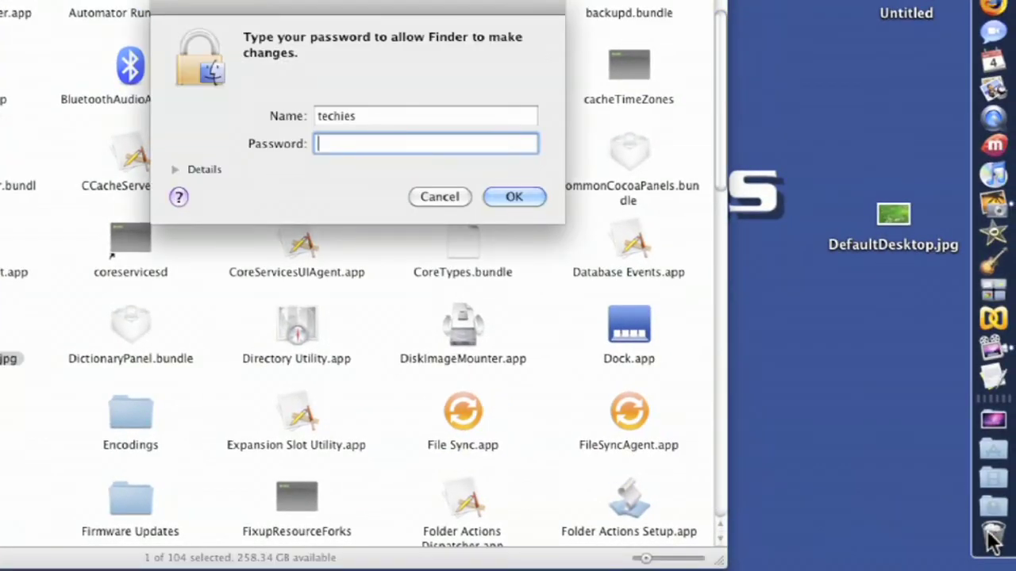
text(*******)
key(Return)
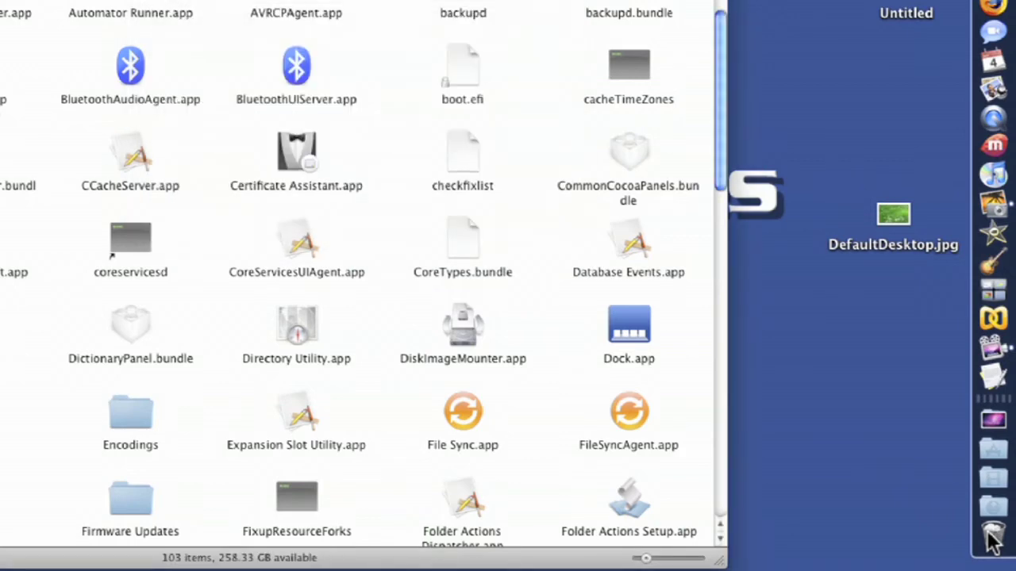
Step: Move the new DefaultDesktop.jpg from the desktop into the CoreServices folder, authenticating with the account password
drag(892, 222, 97, 317)
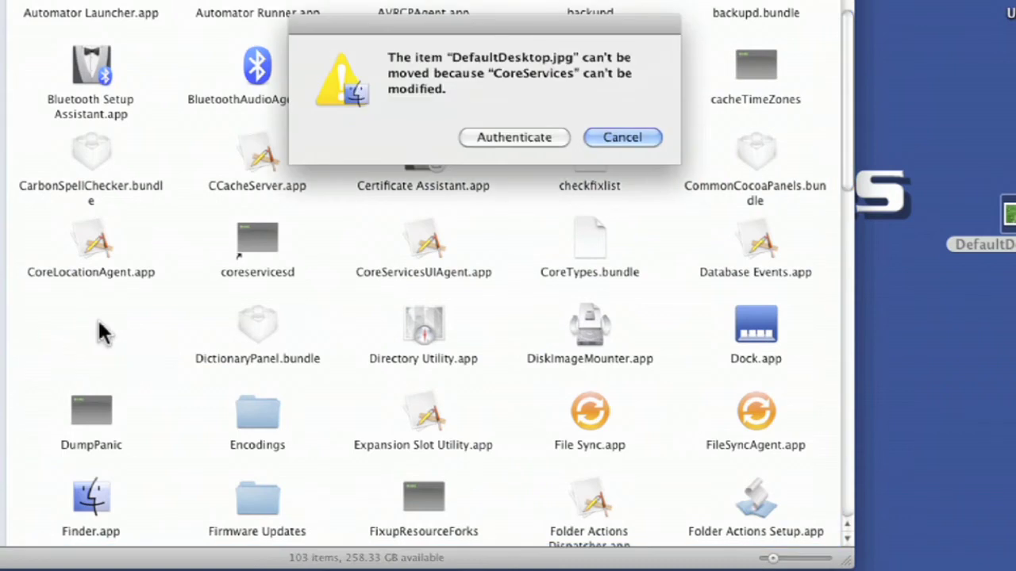
click(520, 139)
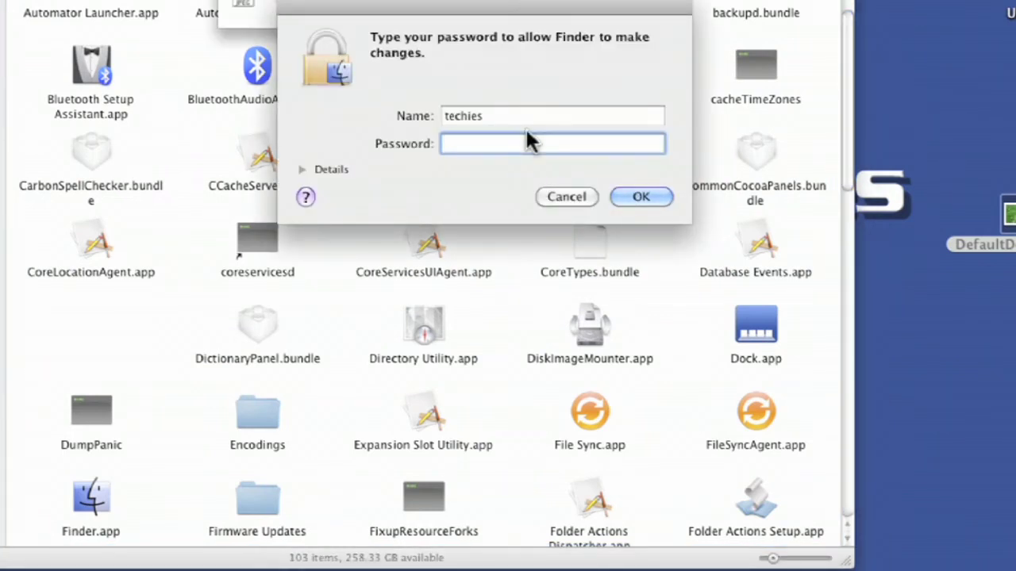
text(********)
key(Return)
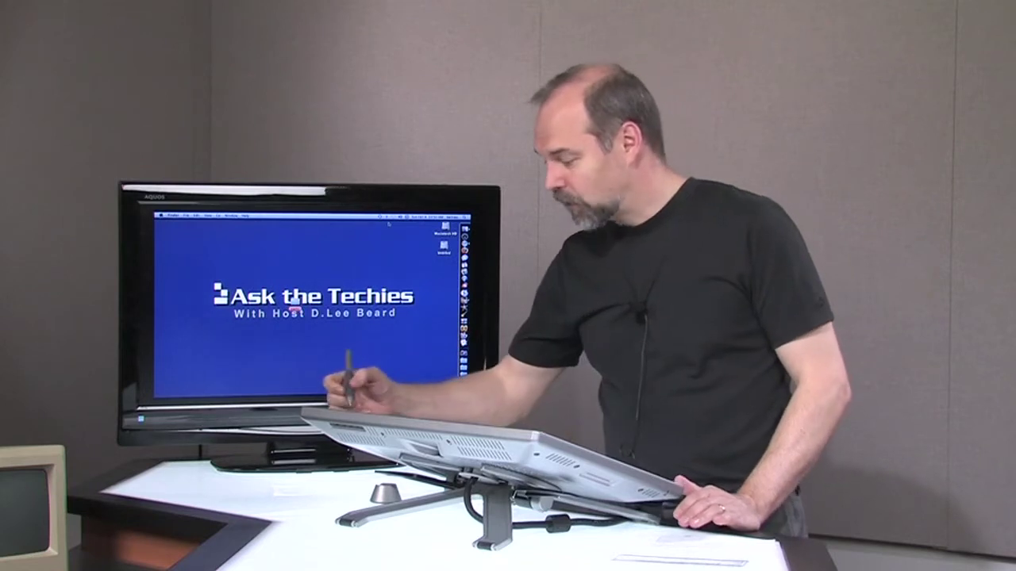
click(452, 216)
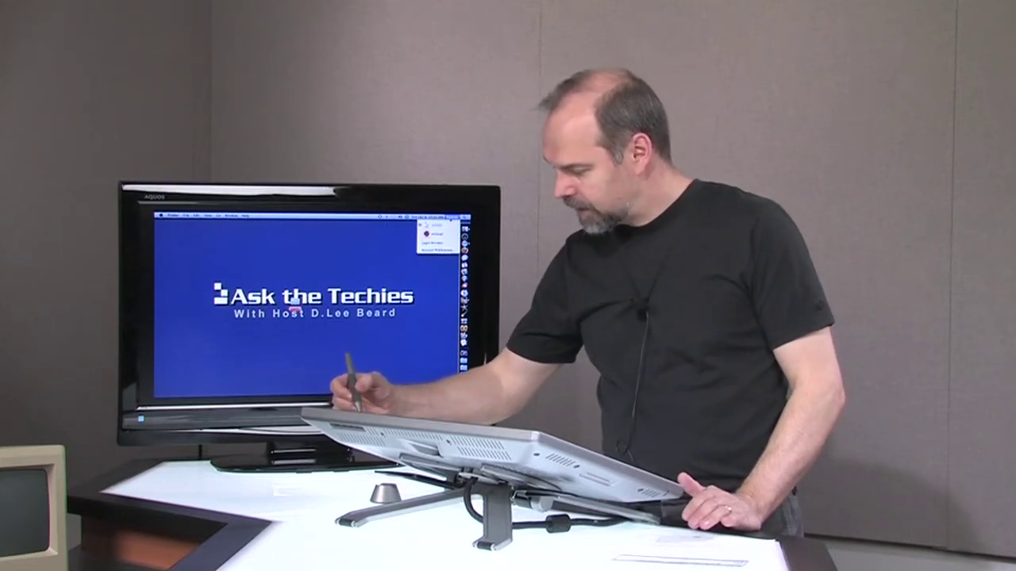